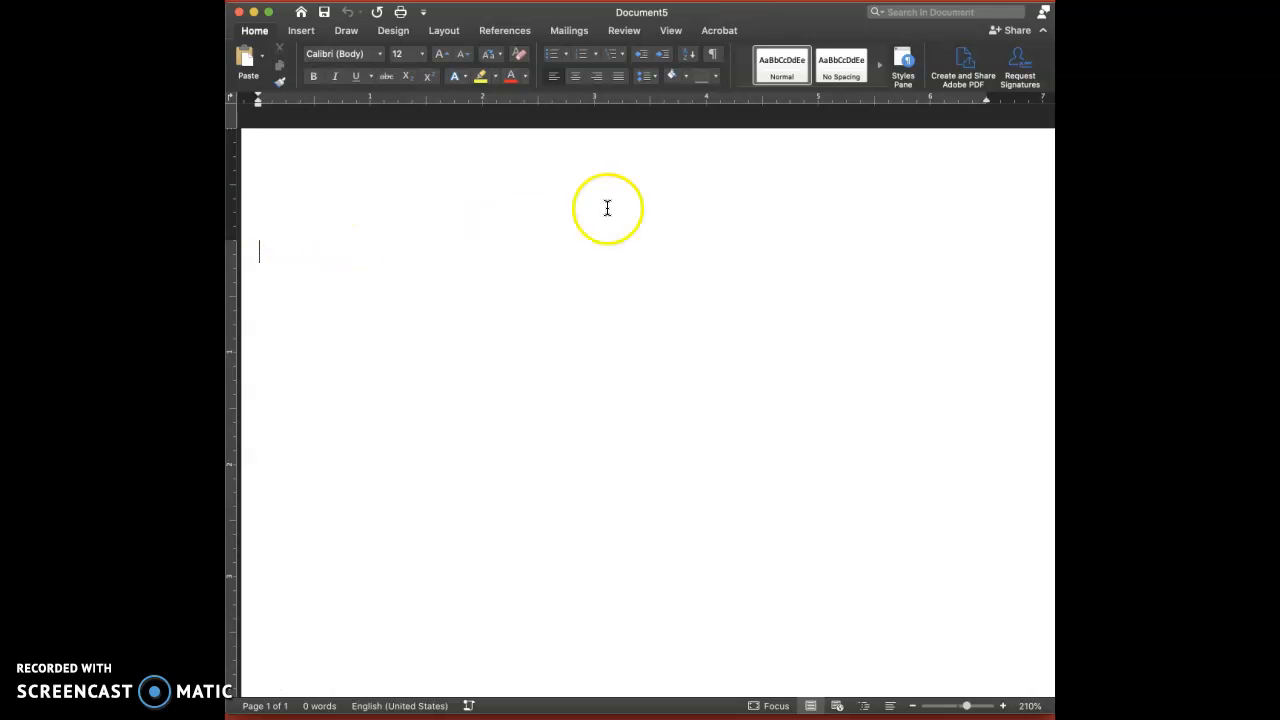
Step: Use the existing list Guest List Sample.xlsx from the Mail Merge folder as the mail merge recipients, allowing the Excel file conversion
left_click(568, 31)
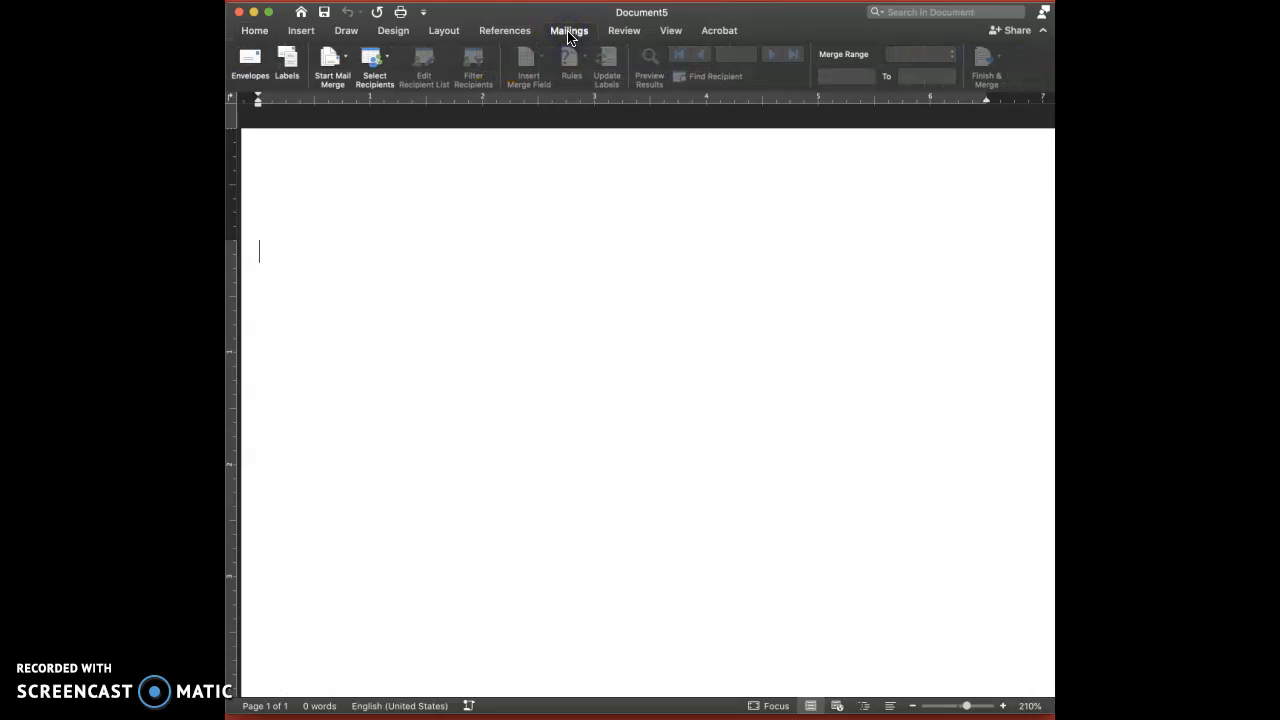
left_click(390, 68)
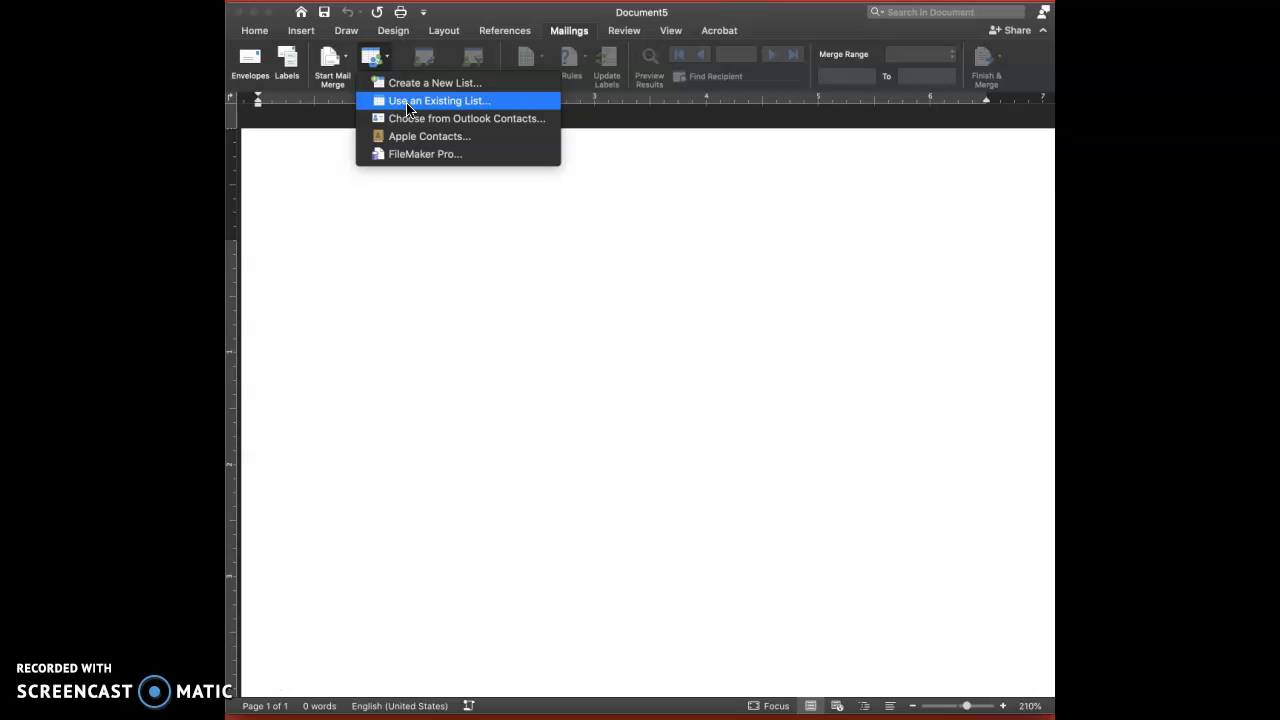
left_click(408, 104)
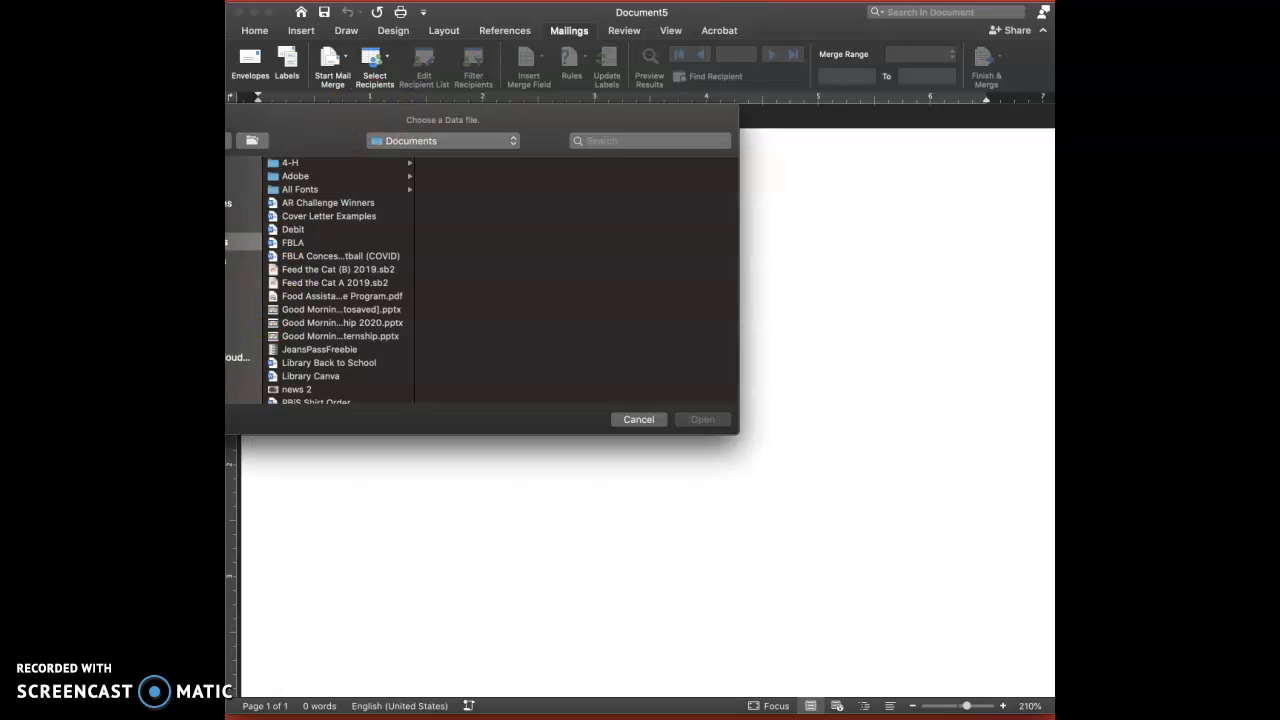
left_click(236, 222)
left_click(330, 350)
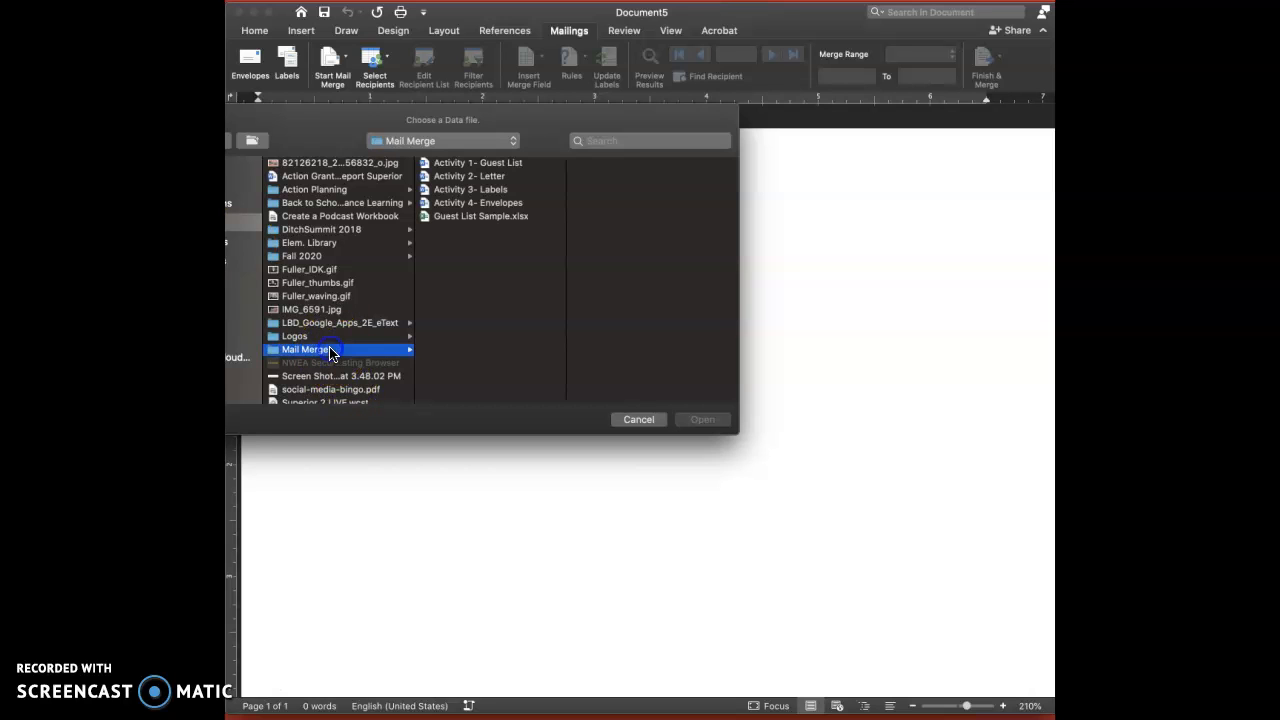
left_click(480, 217)
left_click(712, 416)
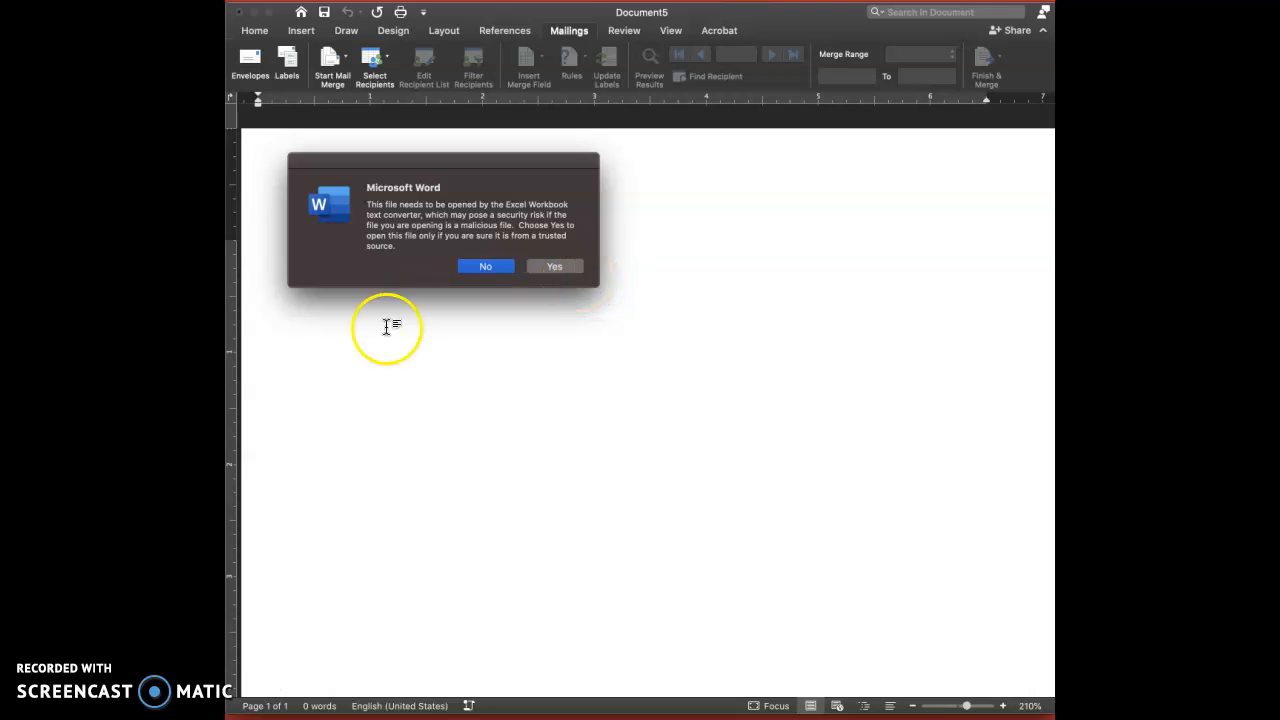
left_click(561, 268)
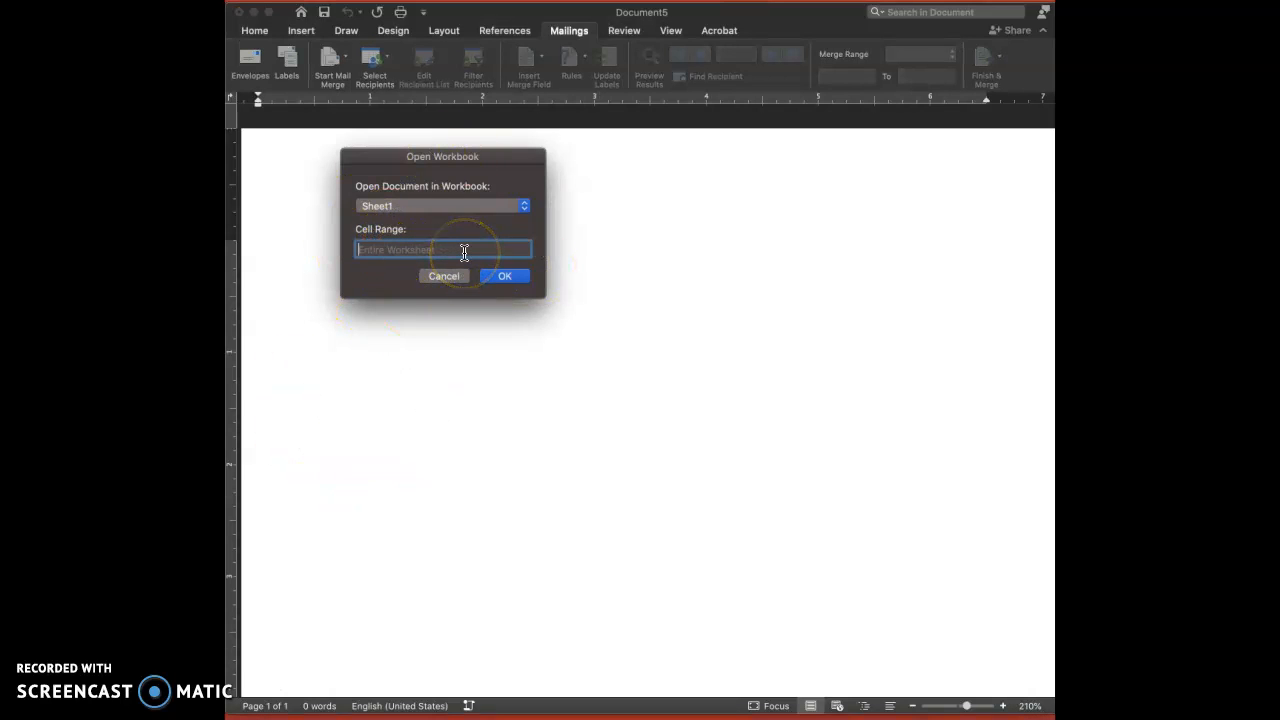
Step: Import the recipients from Sheet1, limiting the cell range to A1:F20
left_click(263, 691)
left_click(372, 251)
type("A1:F20")
left_click(501, 277)
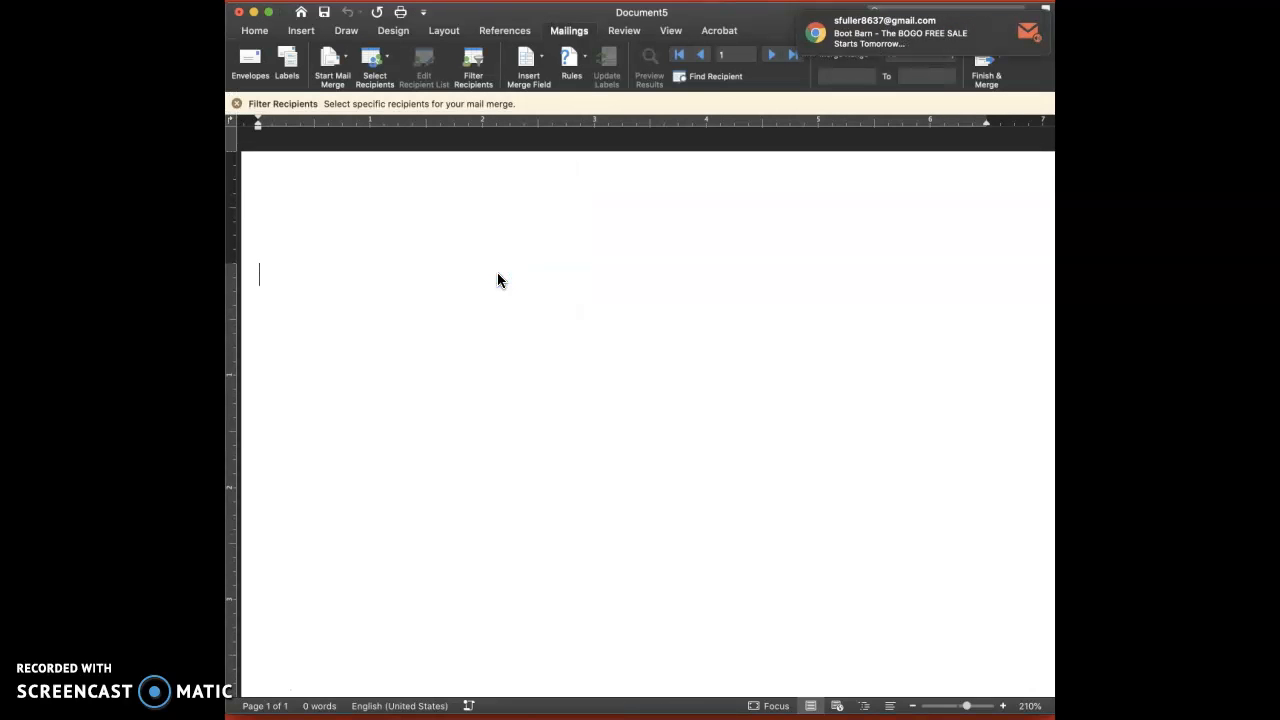
Step: Set the mail merge document type to Letters and enter the date November 11, 2020 at the start of the letter
left_click(341, 70)
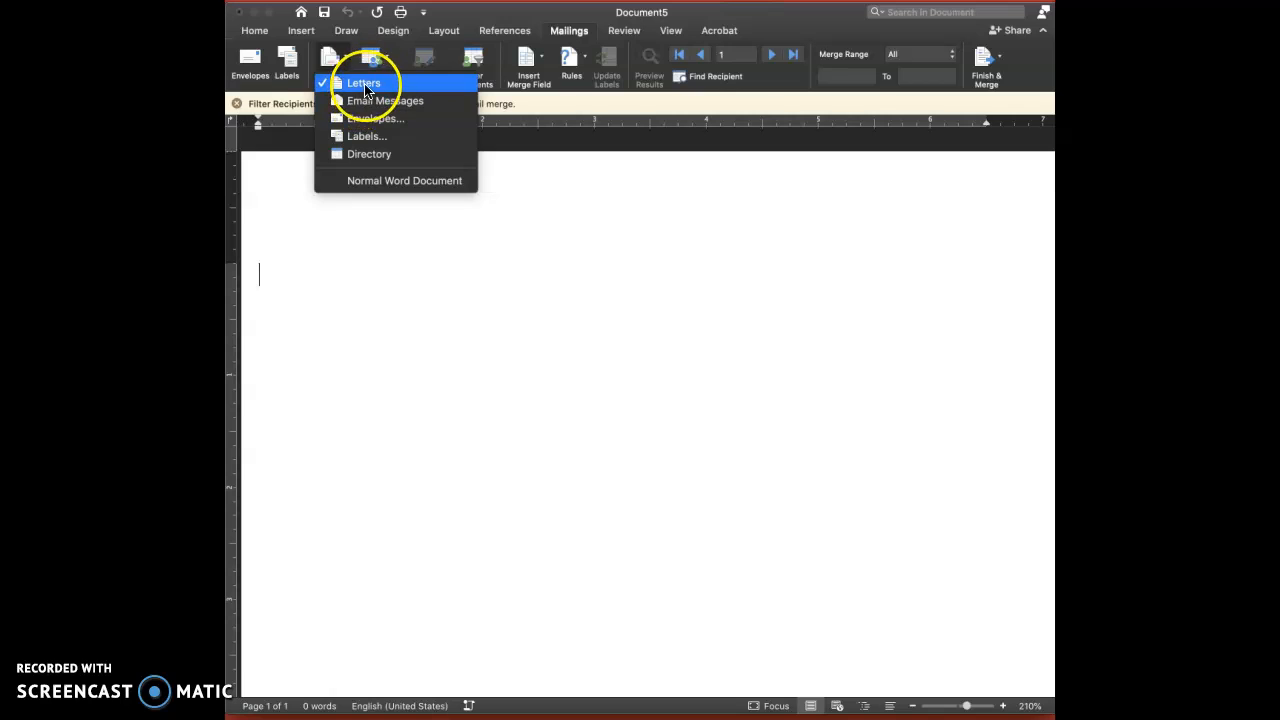
left_click(366, 86)
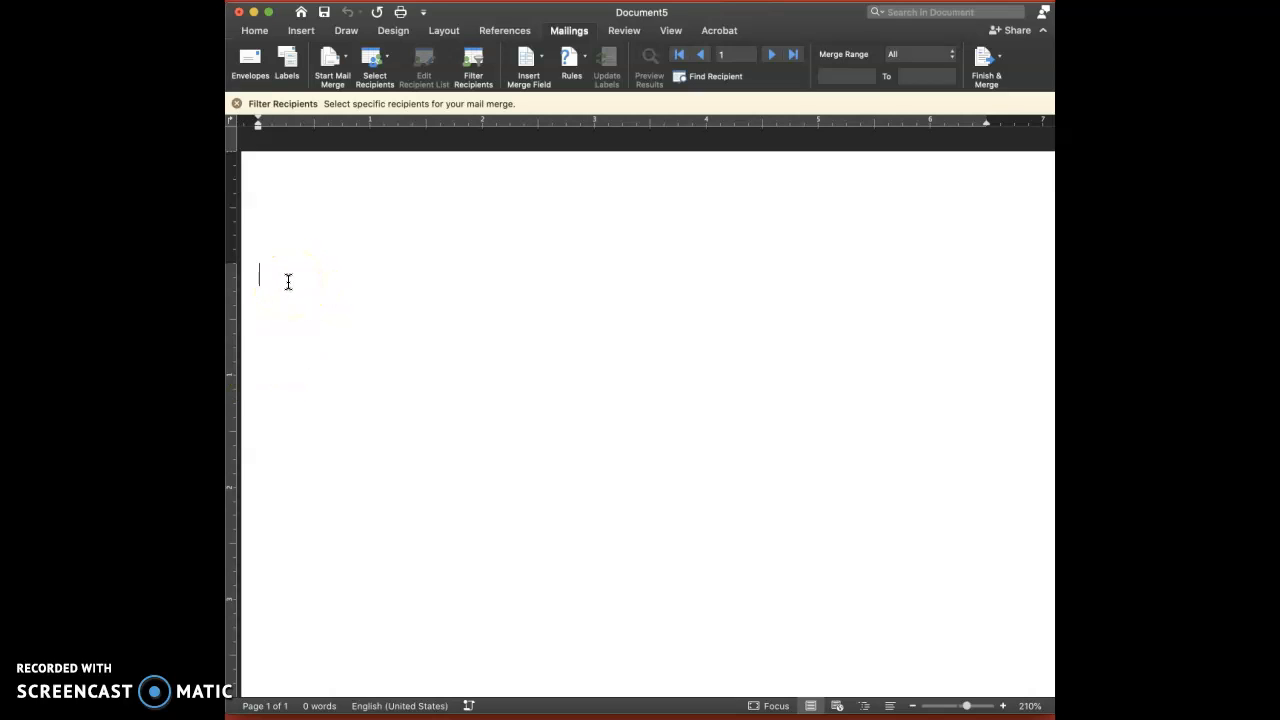
type("November")
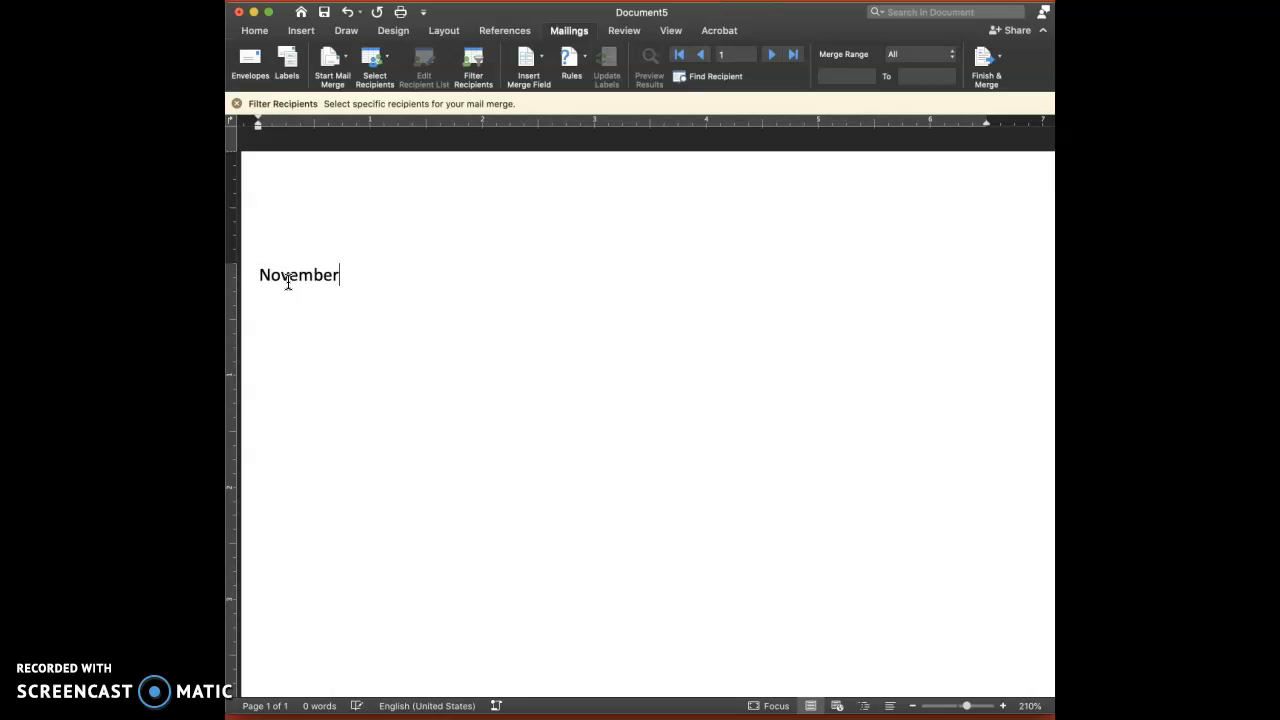
type(" 11, 2020")
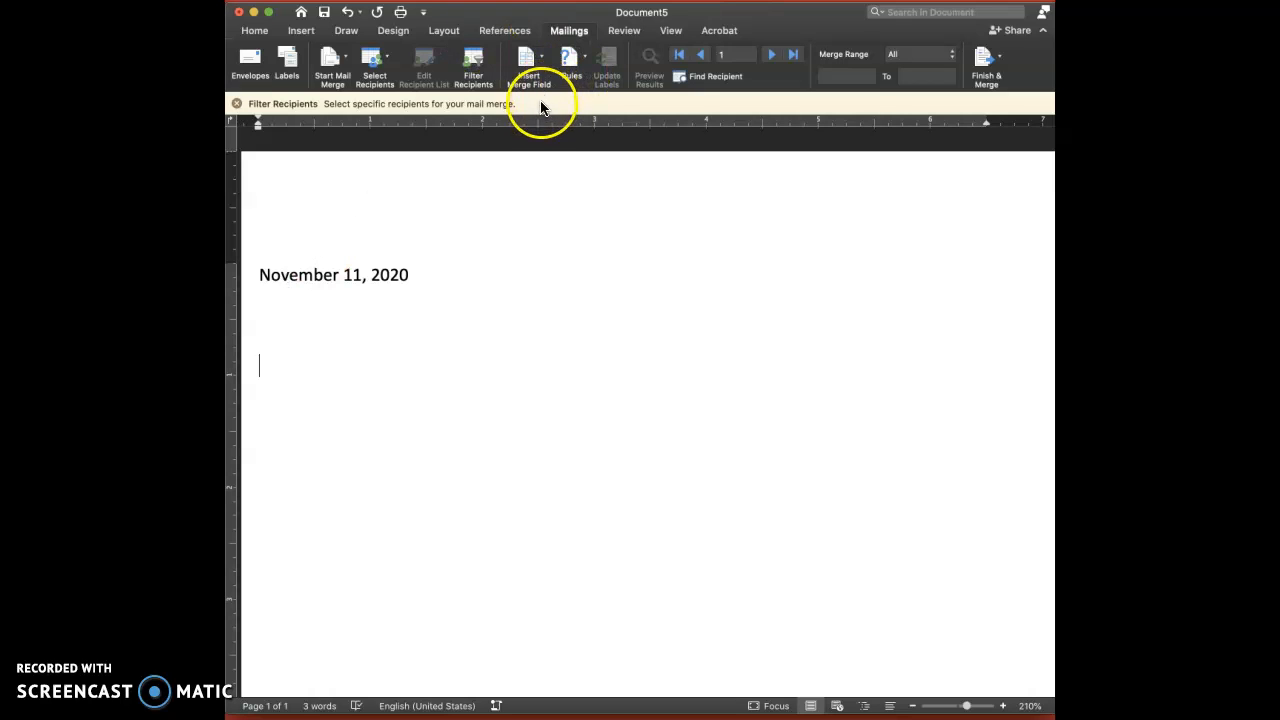
Step: Insert the First_Name and Last_Name merge fields on one line below the date, with the Address field on the line beneath
left_click(541, 62)
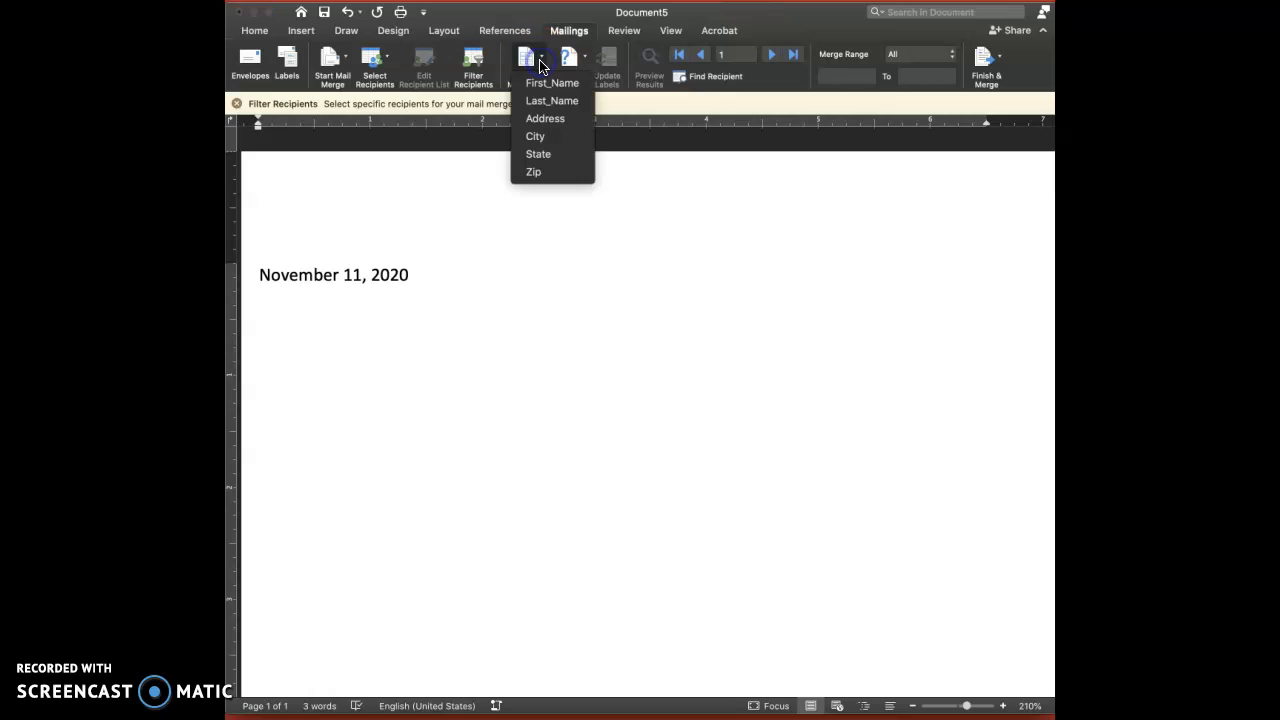
left_click(535, 83)
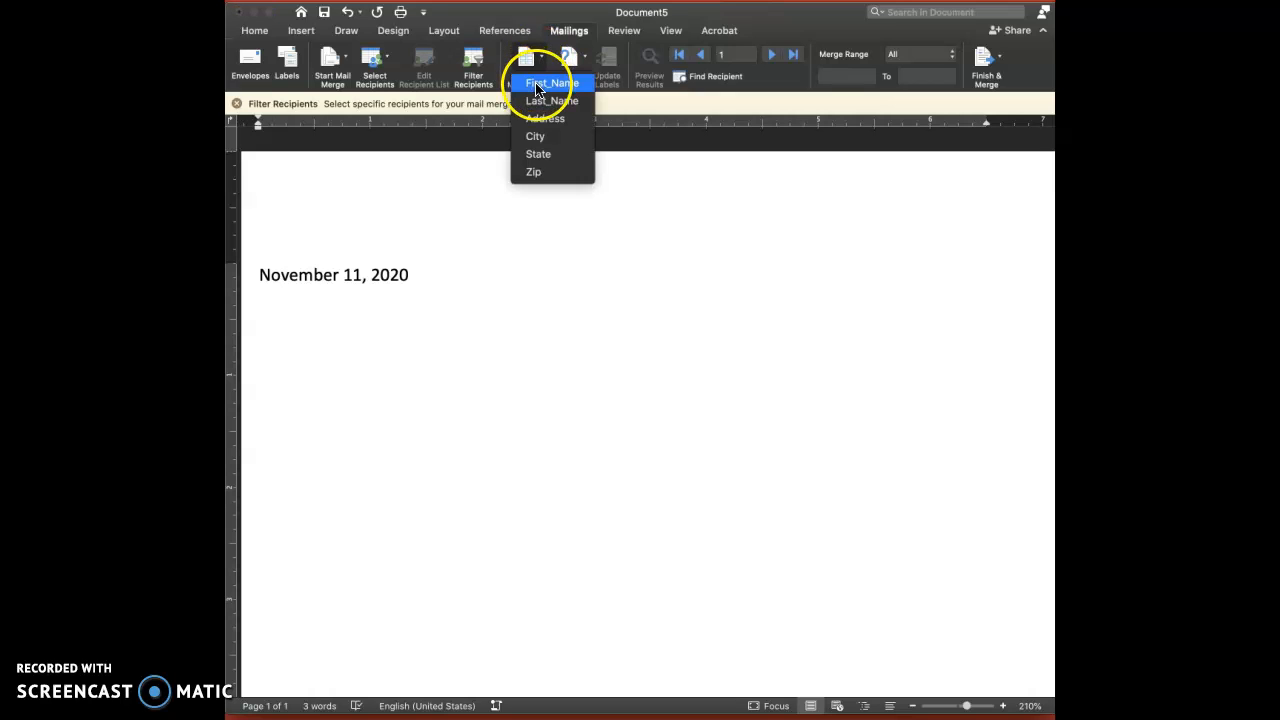
left_click(542, 59)
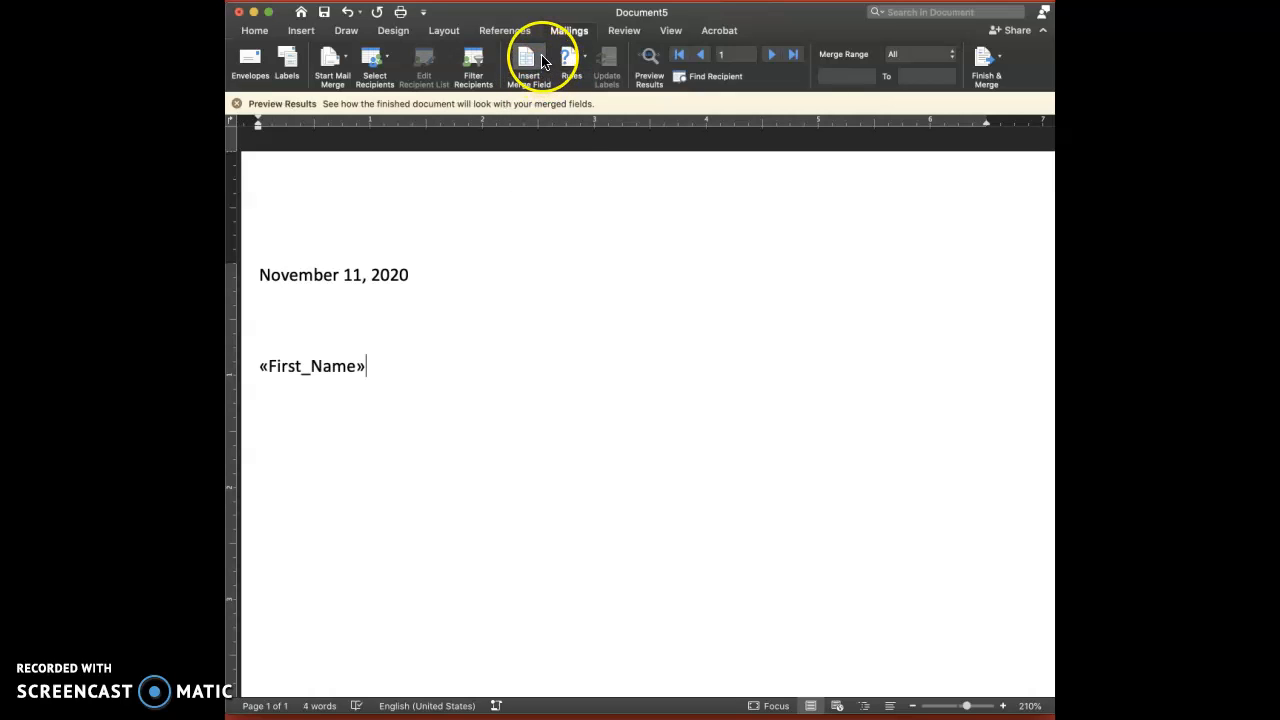
left_click(543, 101)
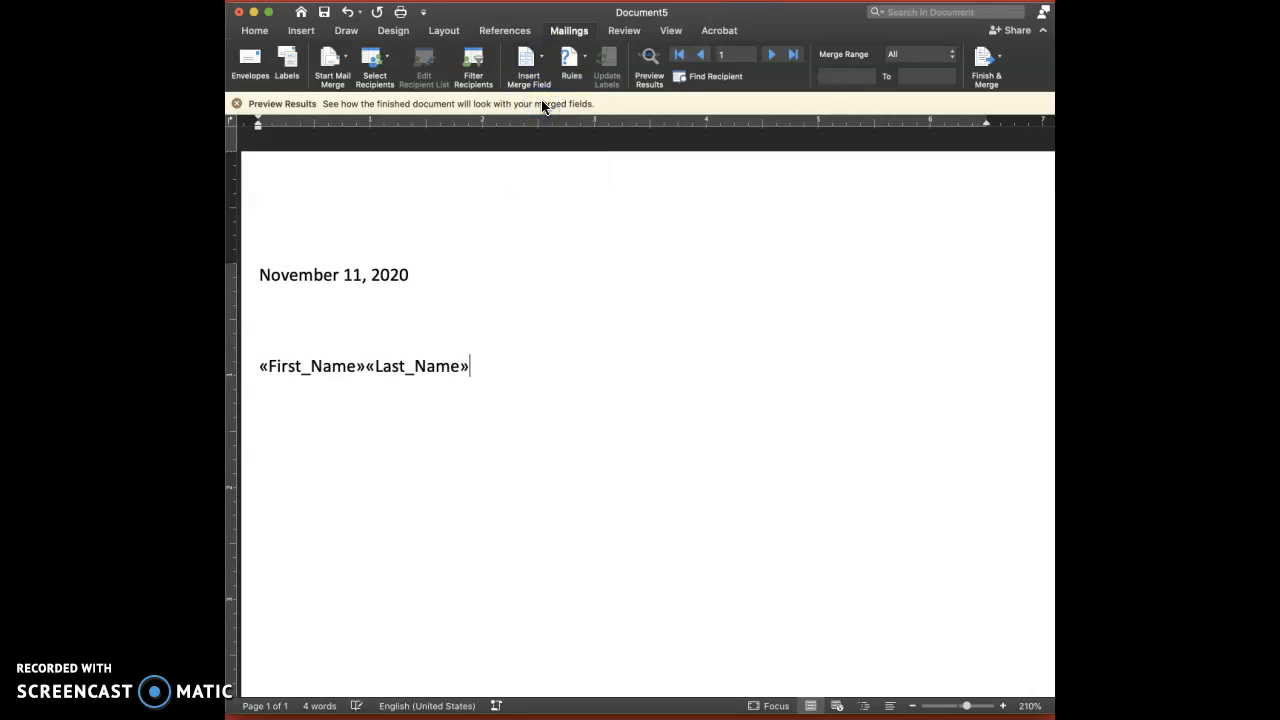
key("Return")
left_click(540, 60)
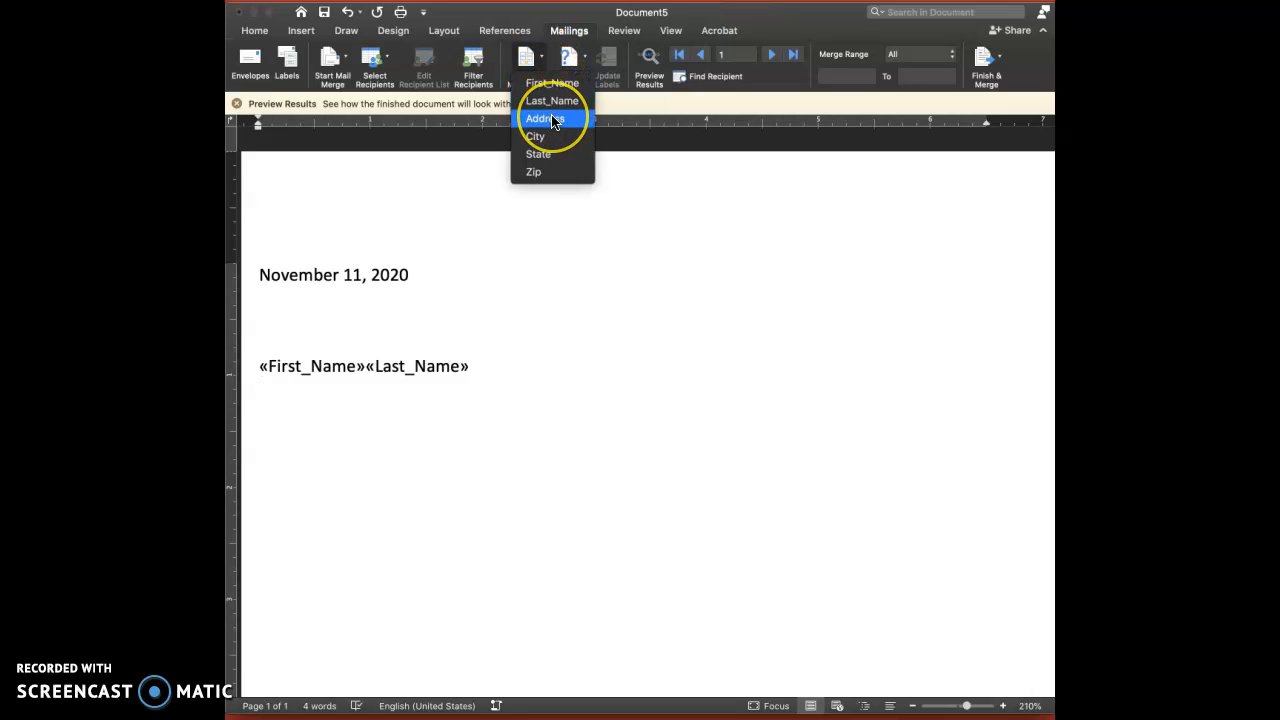
left_click(553, 119)
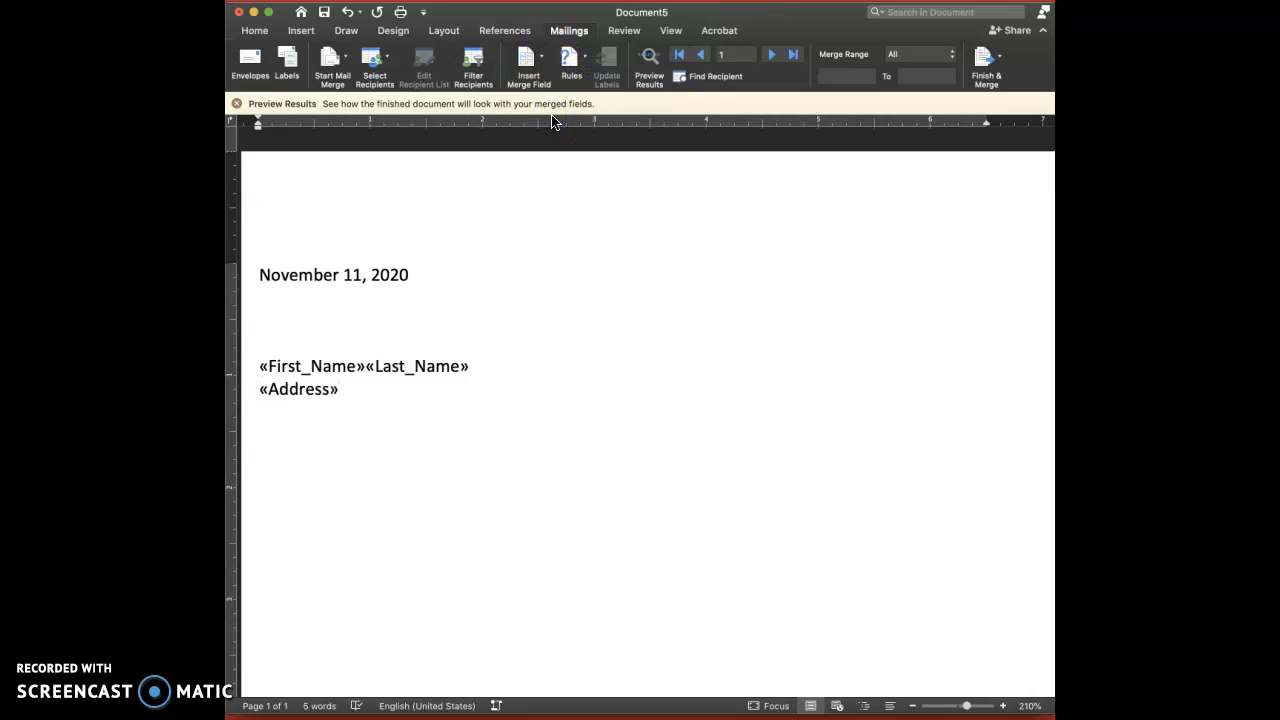
Step: Add the City, State and Zip merge fields together on a new line under the Address field
key("Return")
left_click(543, 62)
left_click(543, 136)
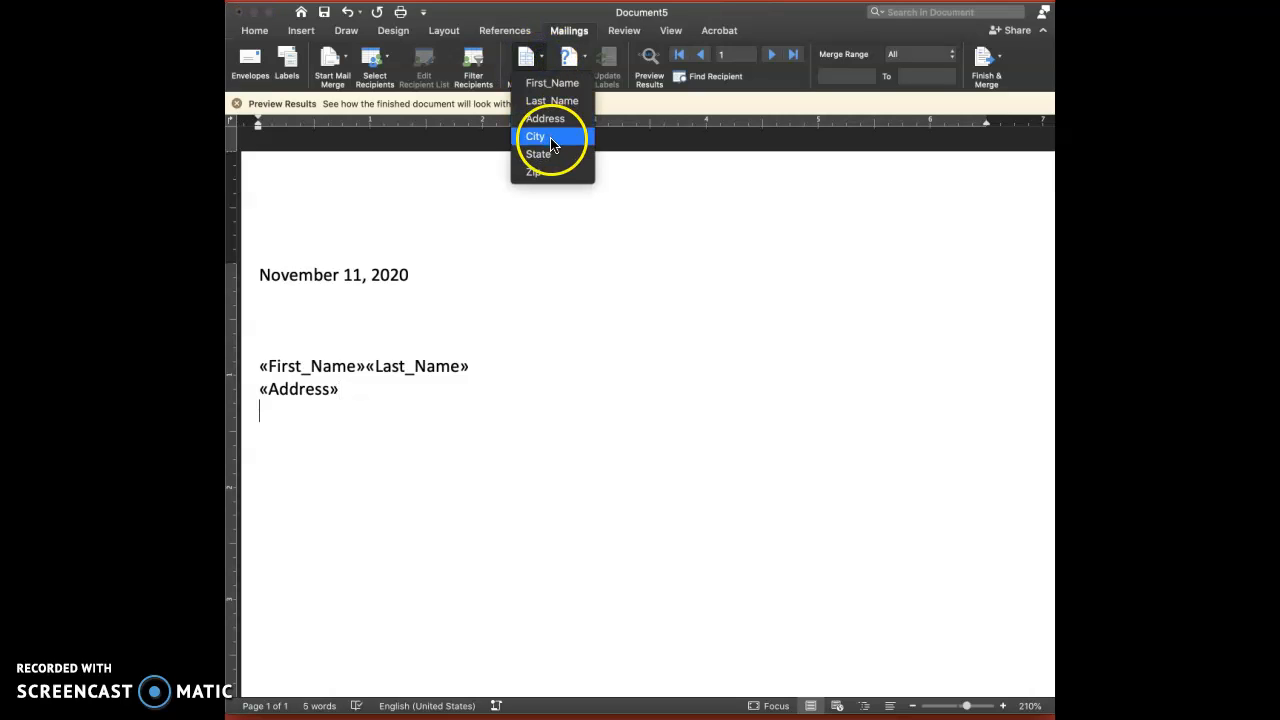
left_click(543, 62)
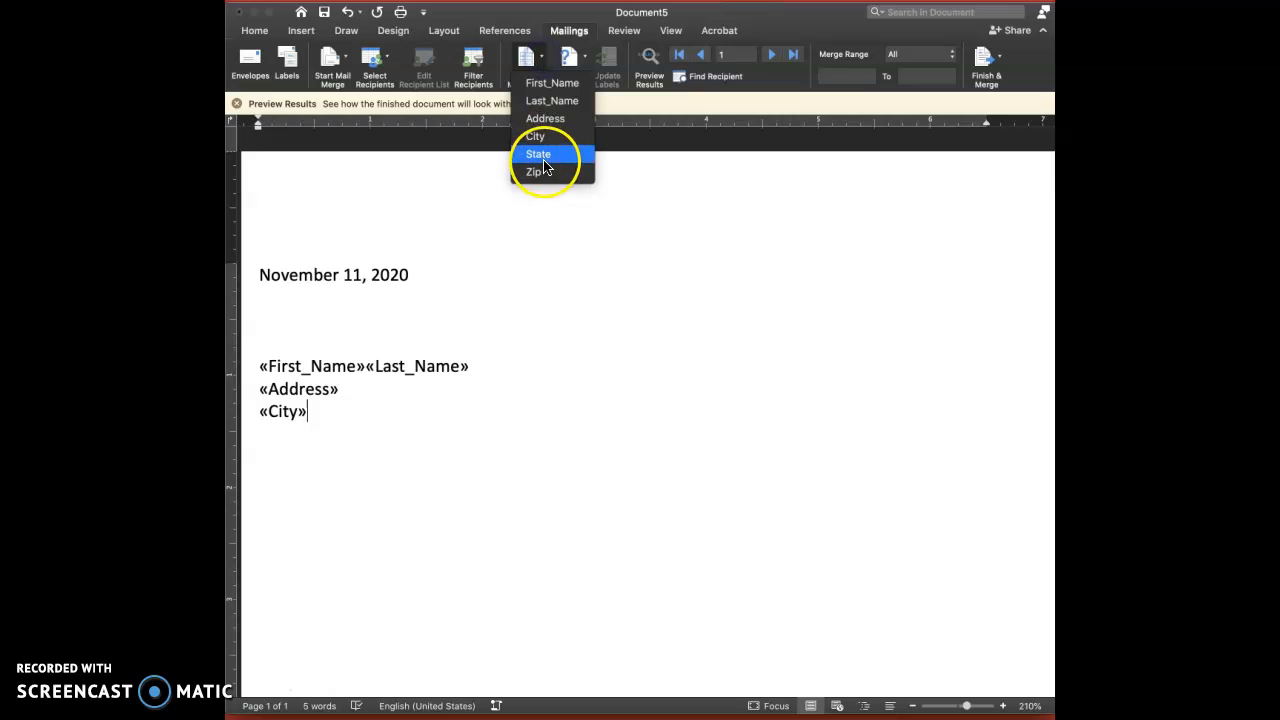
left_click(540, 154)
left_click(540, 62)
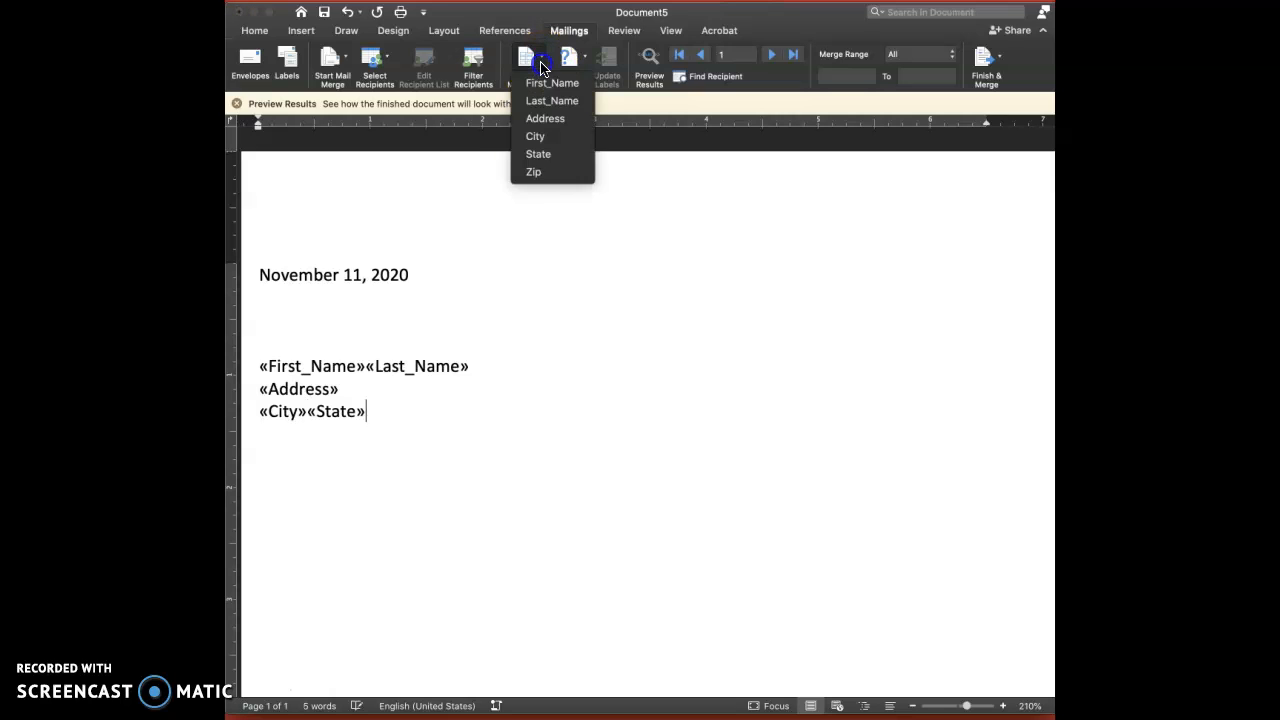
left_click(533, 172)
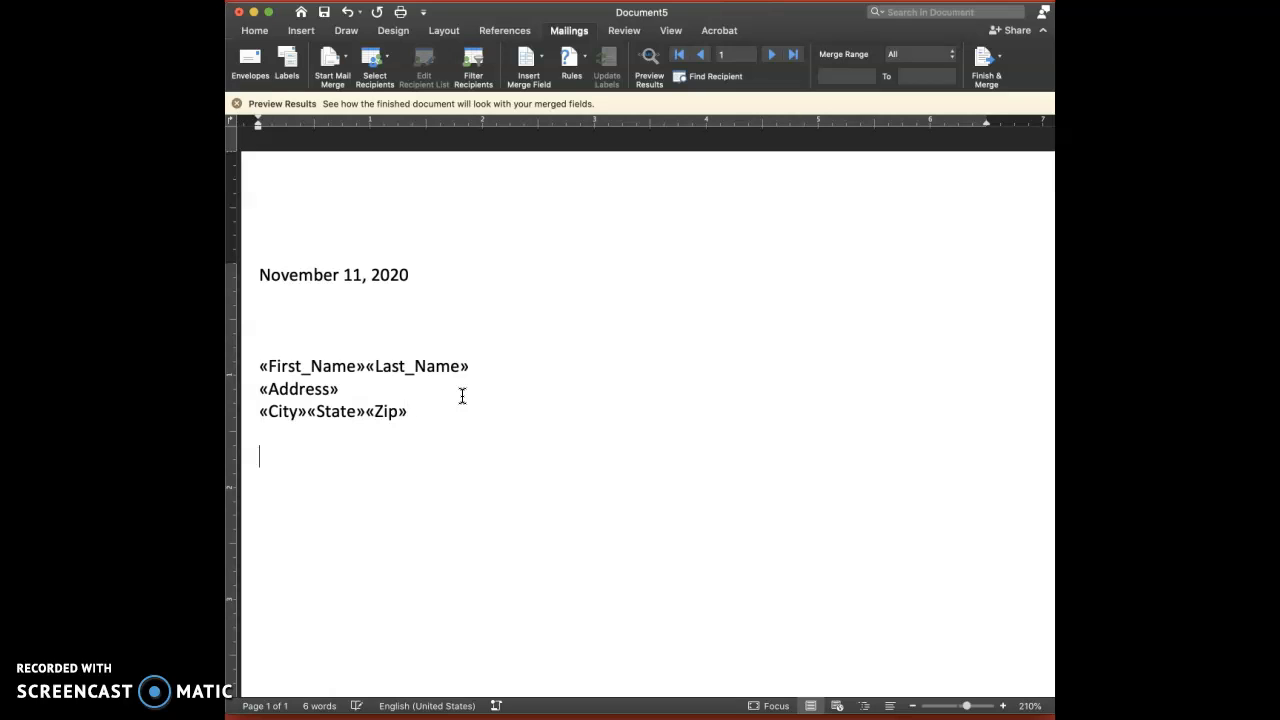
Step: Write the greeting "Hello" below the address block, followed by the First_Name merge field
left_click(541, 60)
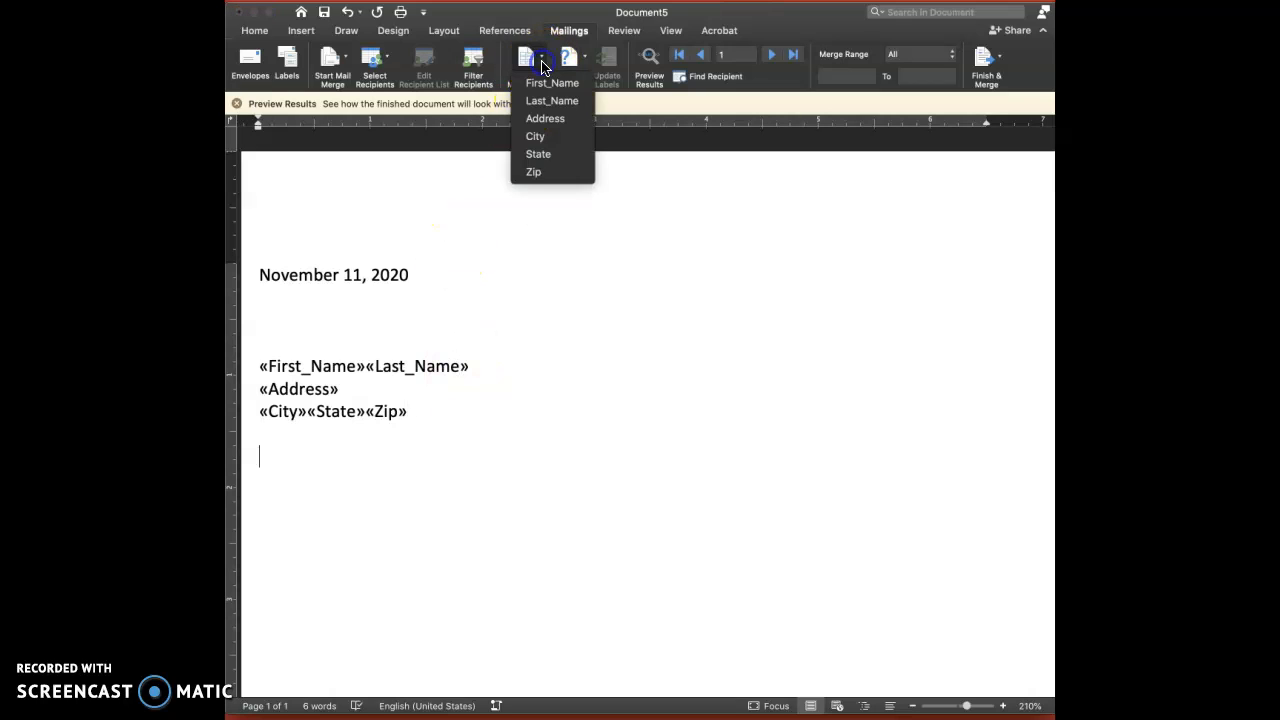
left_click(541, 62)
left_click(318, 463)
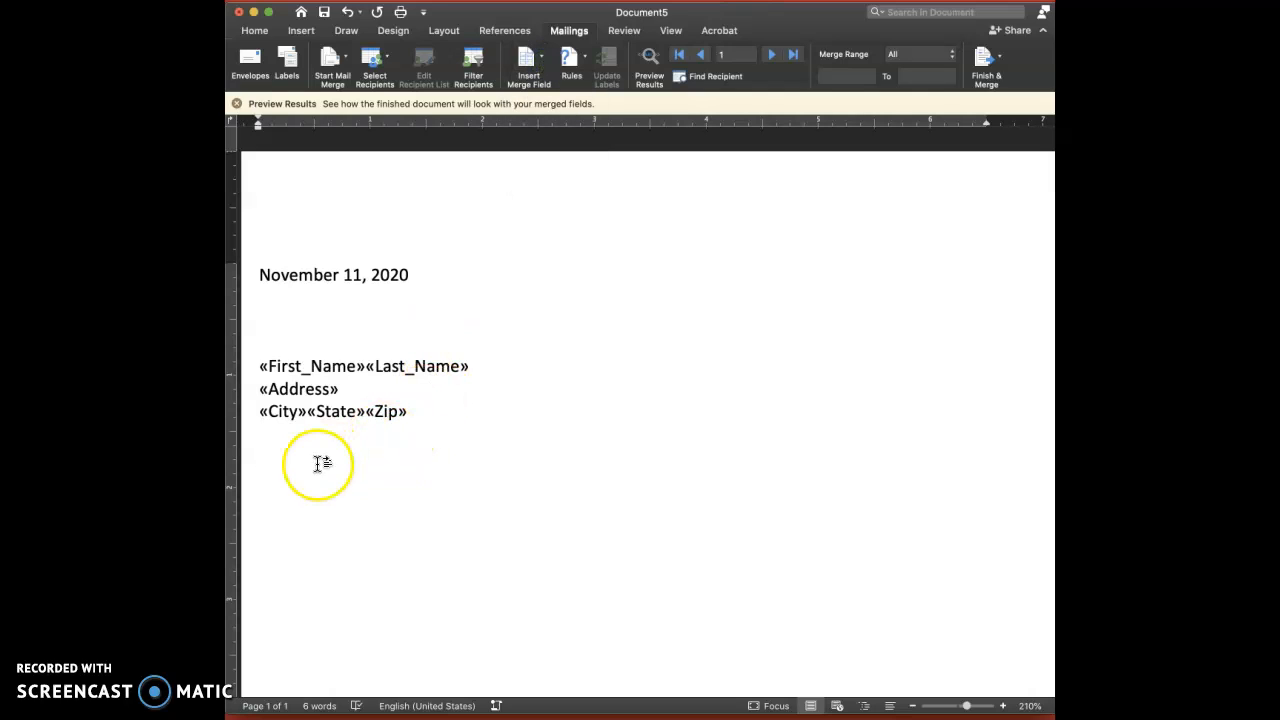
left_click(300, 537)
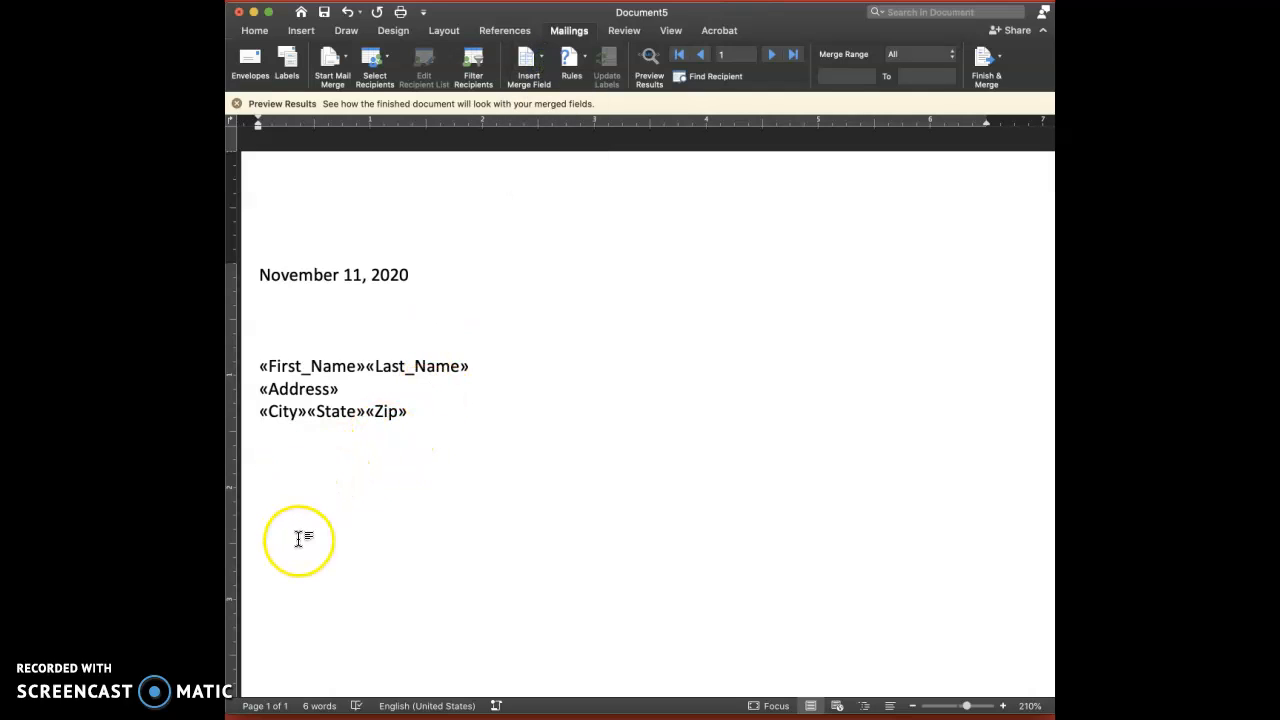
type("Hello")
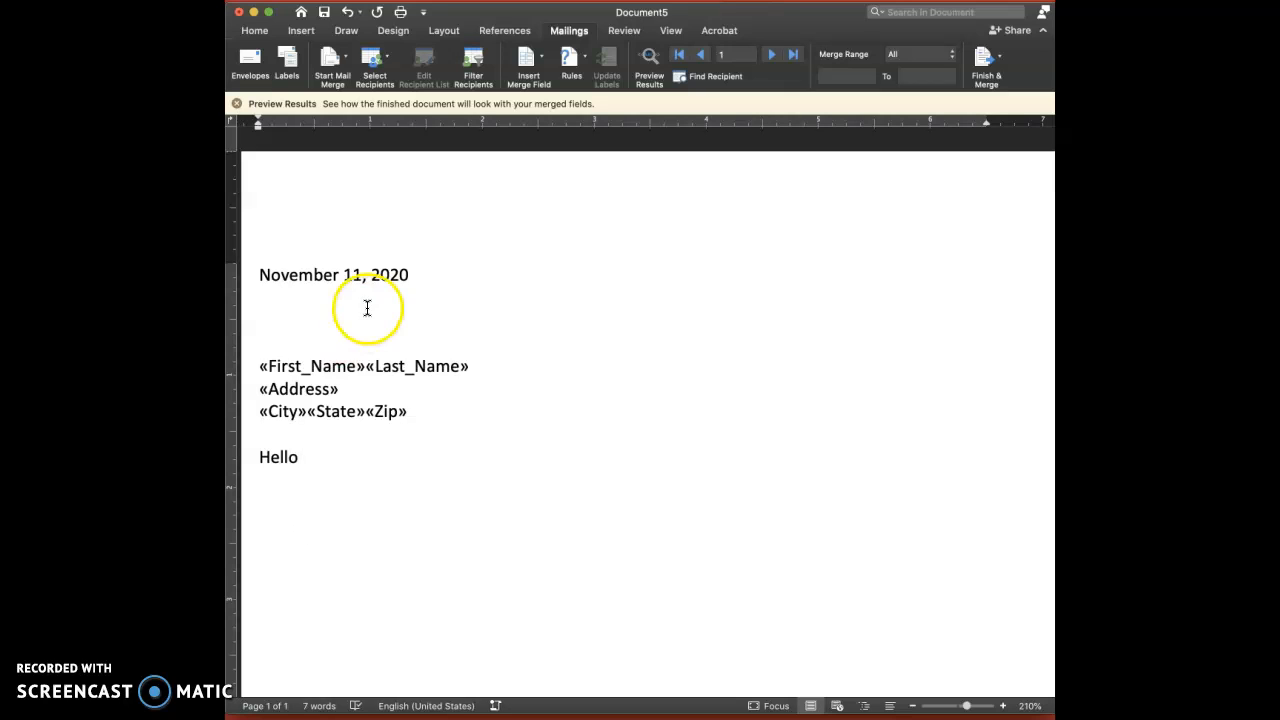
left_click(538, 66)
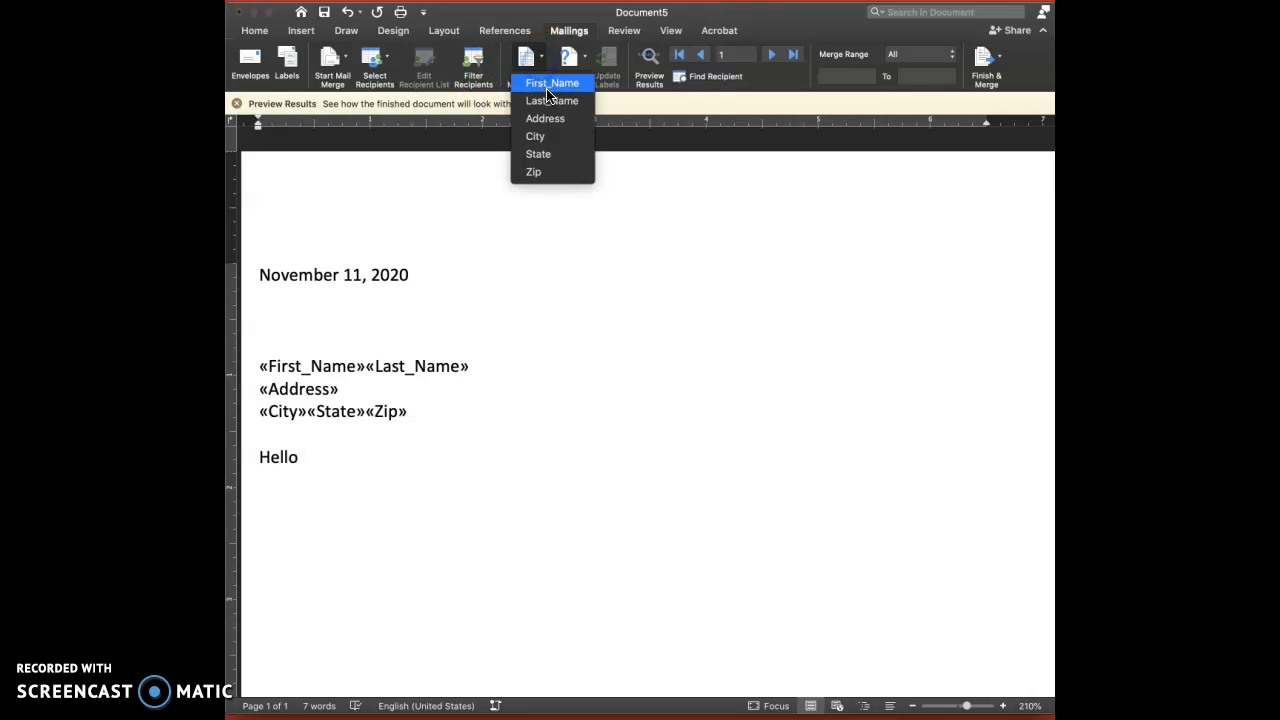
left_click(548, 83)
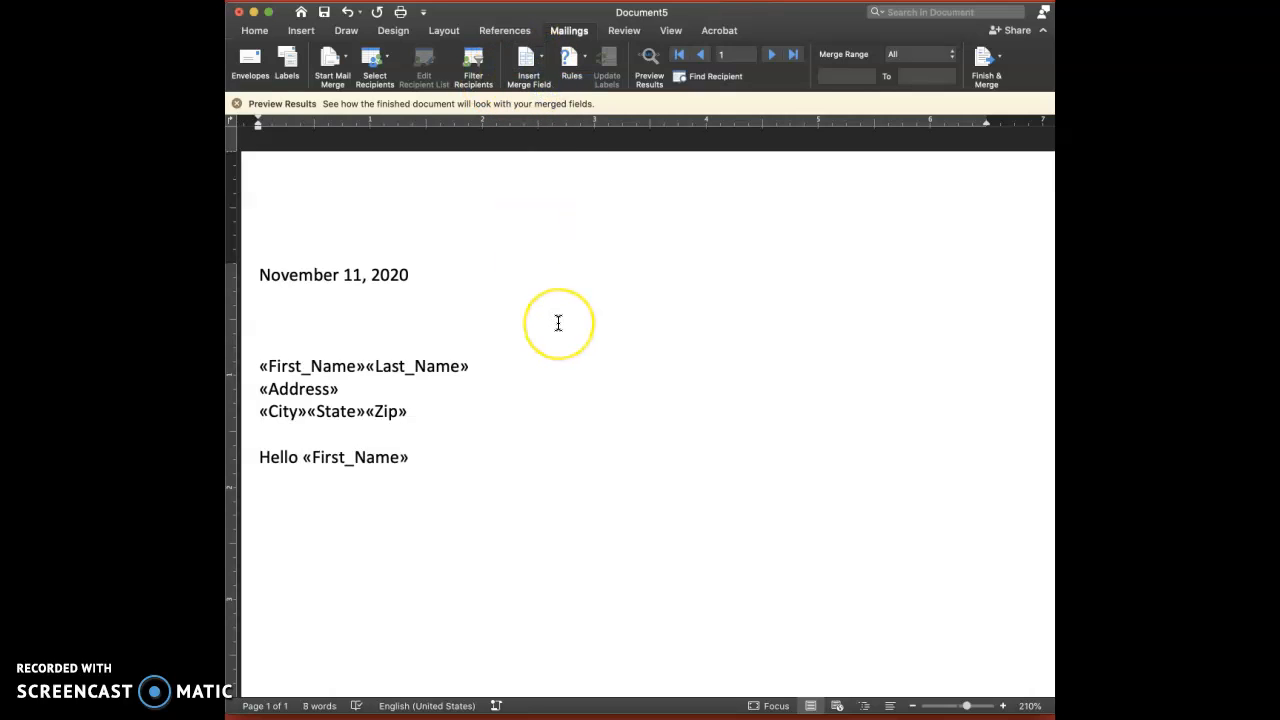
Step: Begin the letter body below the greeting with "I am turning 18 this month and I would like to invite"
key("Return")
key("Return")
left_click(263, 684)
left_click(265, 508)
type("I a")
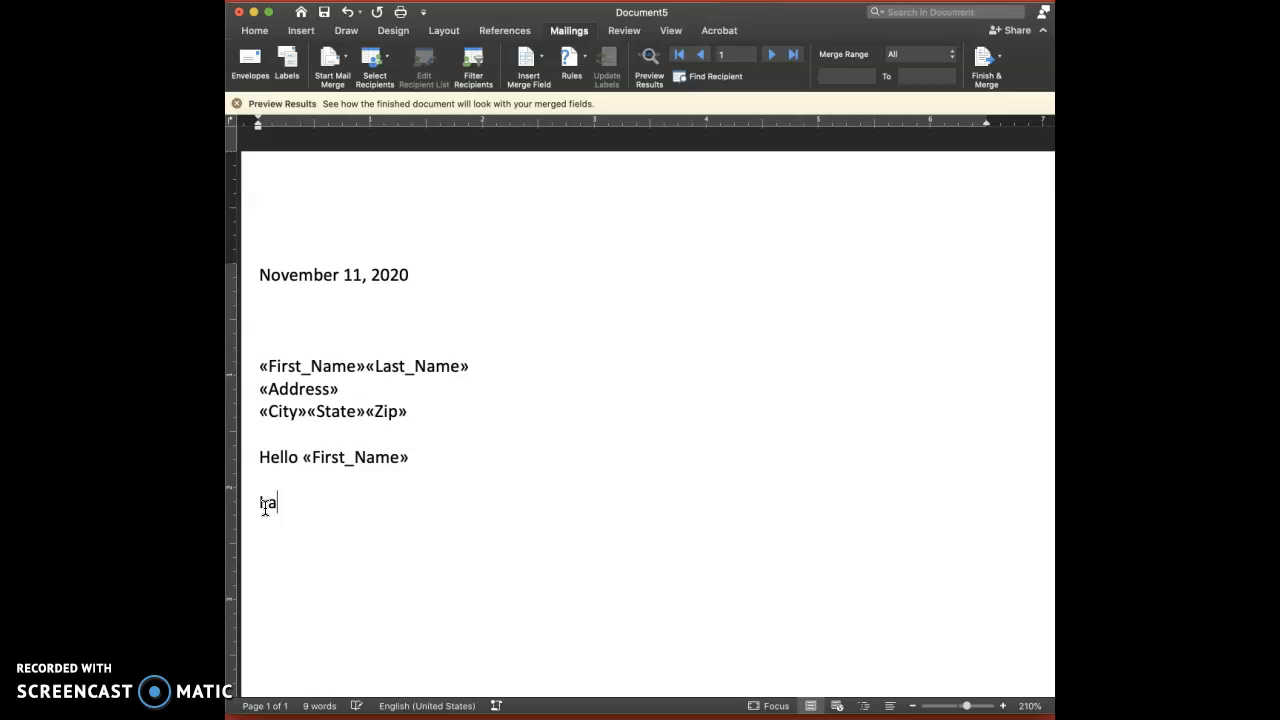
type("m turning 18 thi")
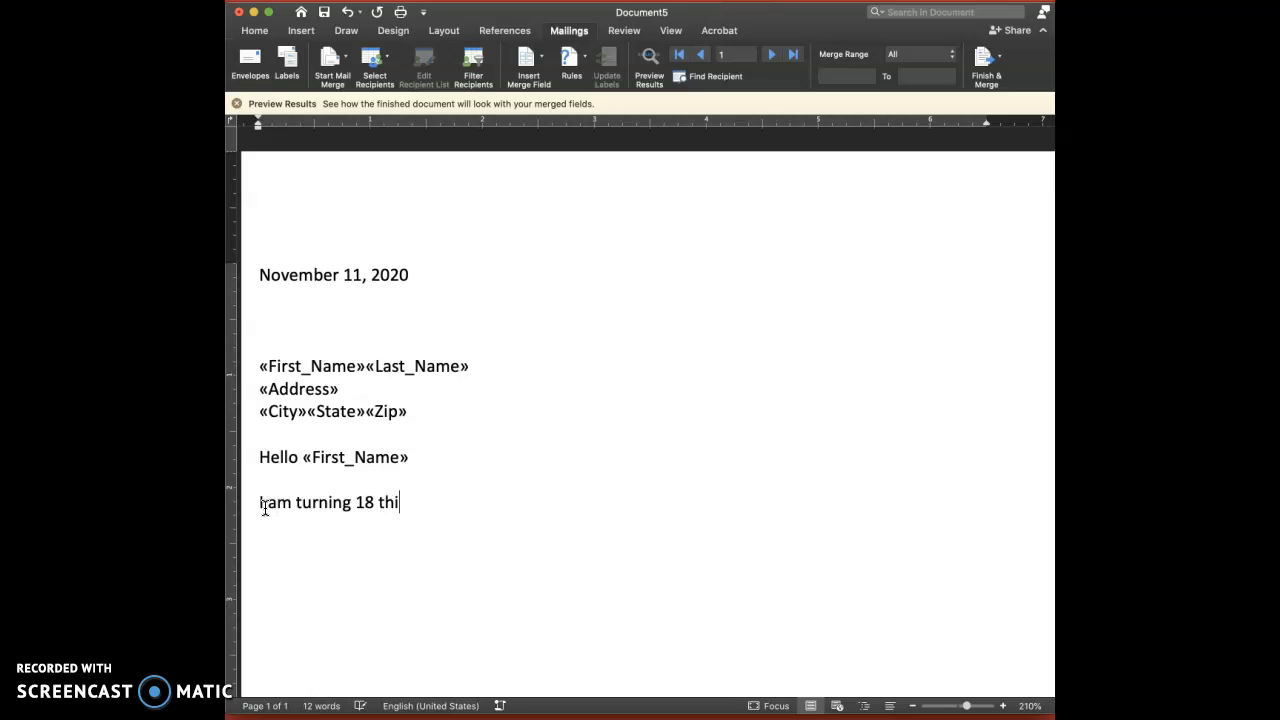
type("s month and I would lo")
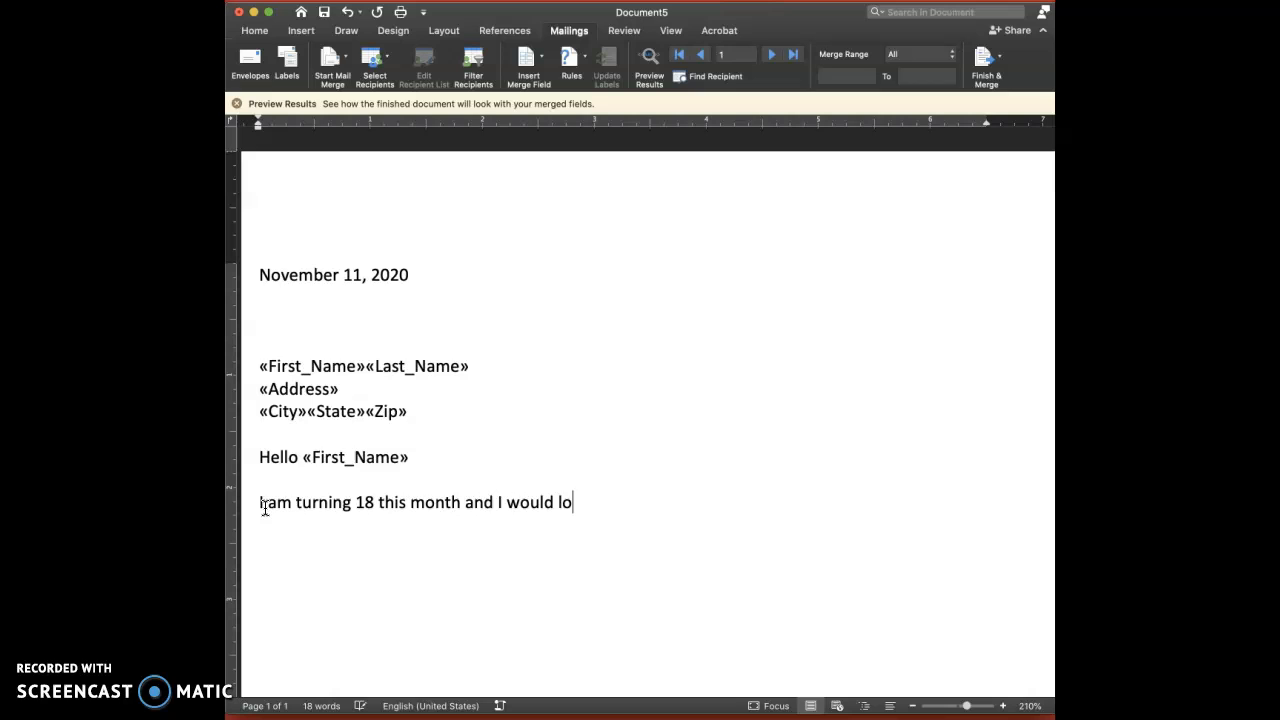
key("BackSpace")
type("ike to invite")
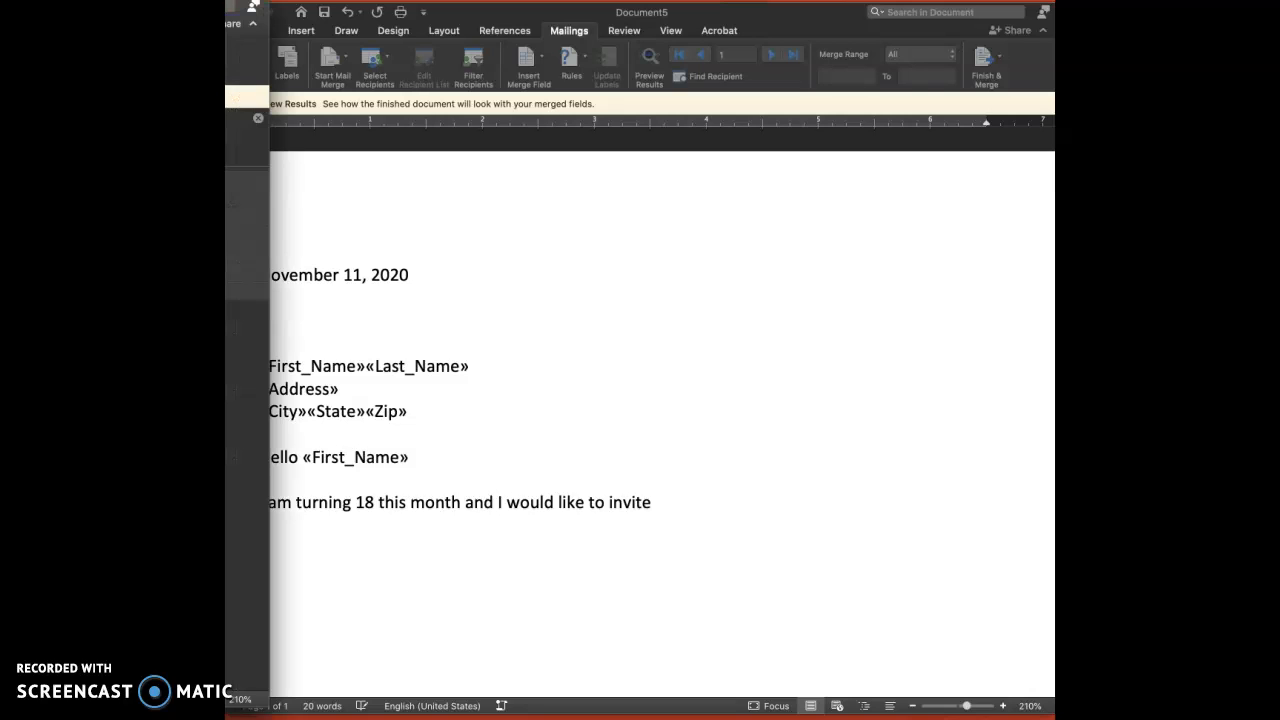
Step: Change the font of the entire letter, including its merge fields, to Times New Roman
left_click(258, 118)
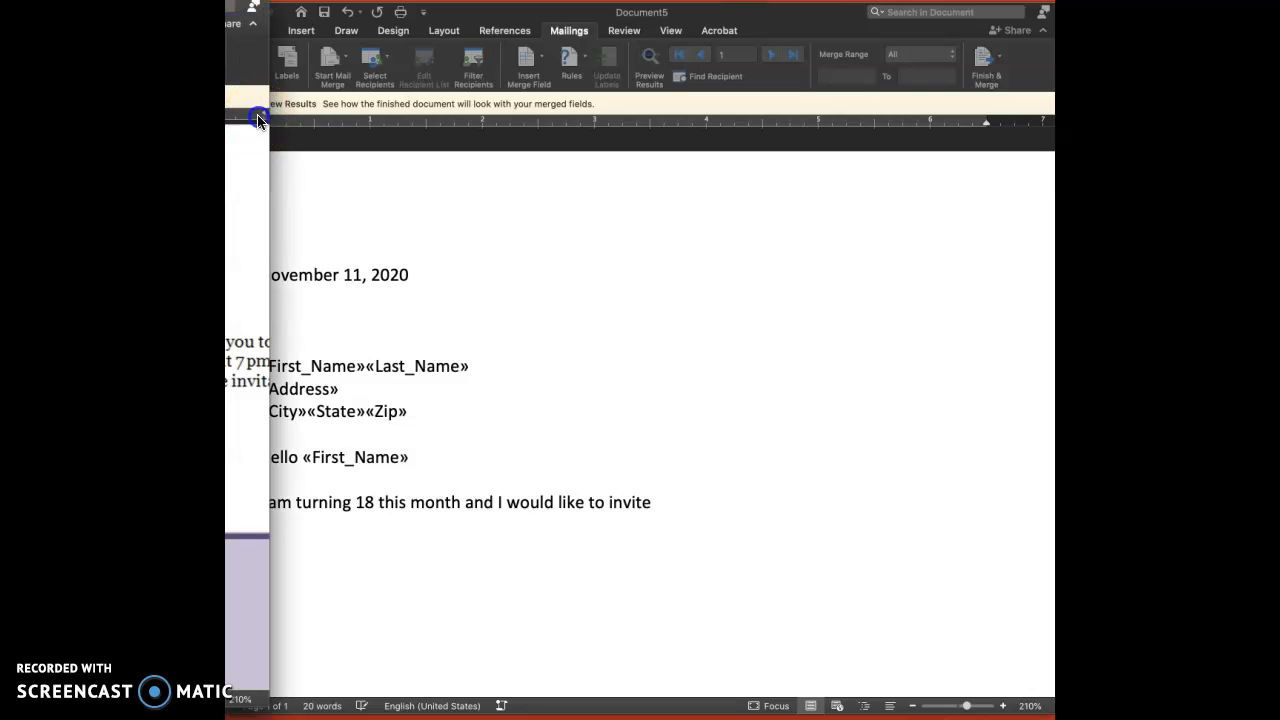
left_click(409, 571)
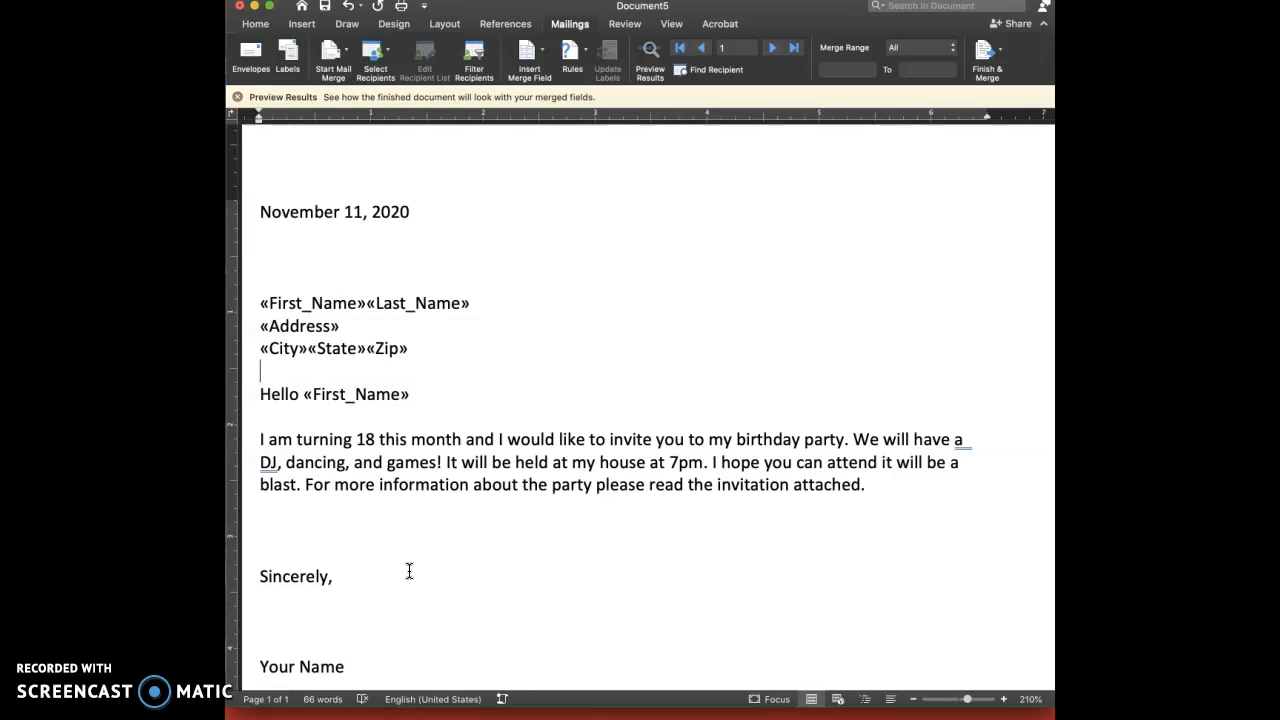
key("super+a")
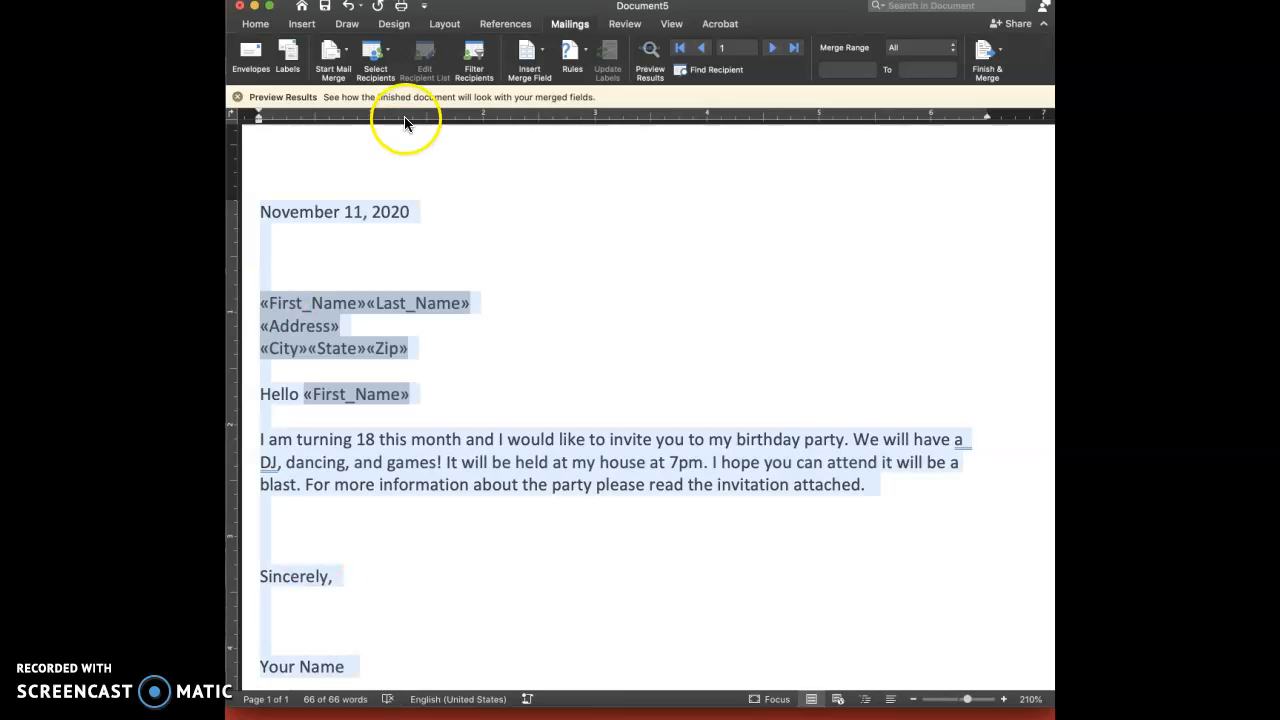
left_click(255, 26)
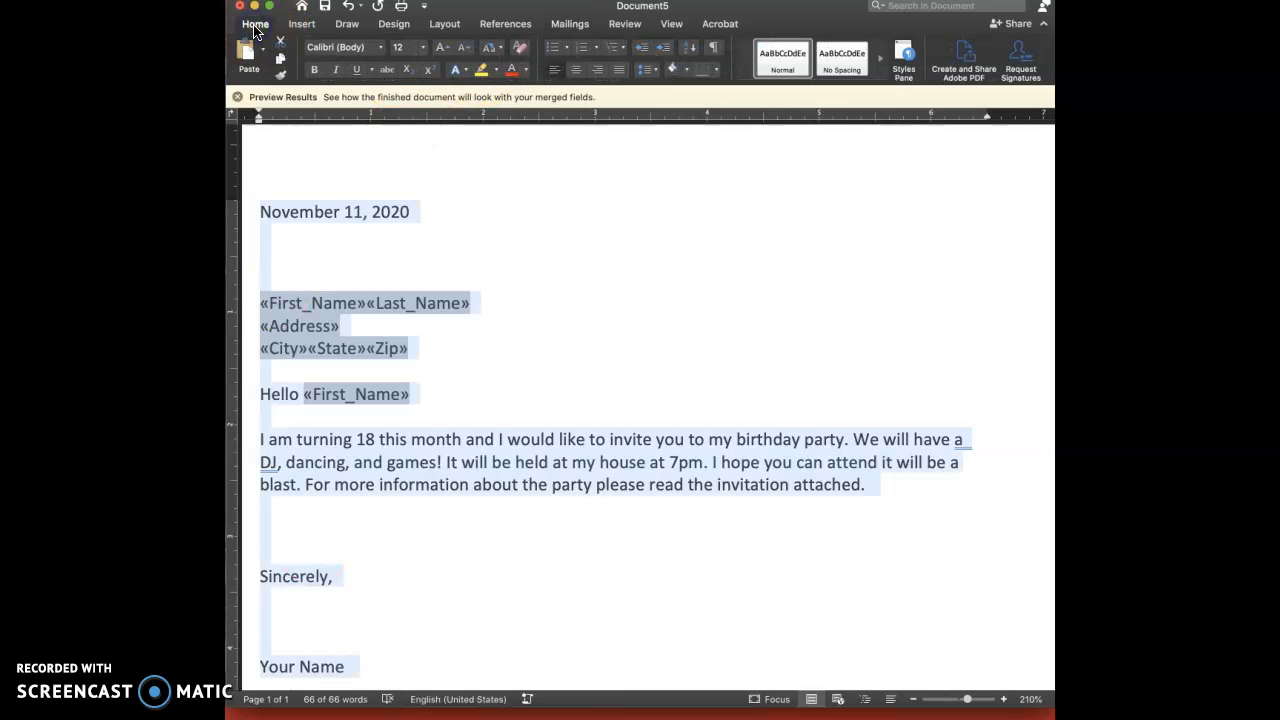
left_click(381, 48)
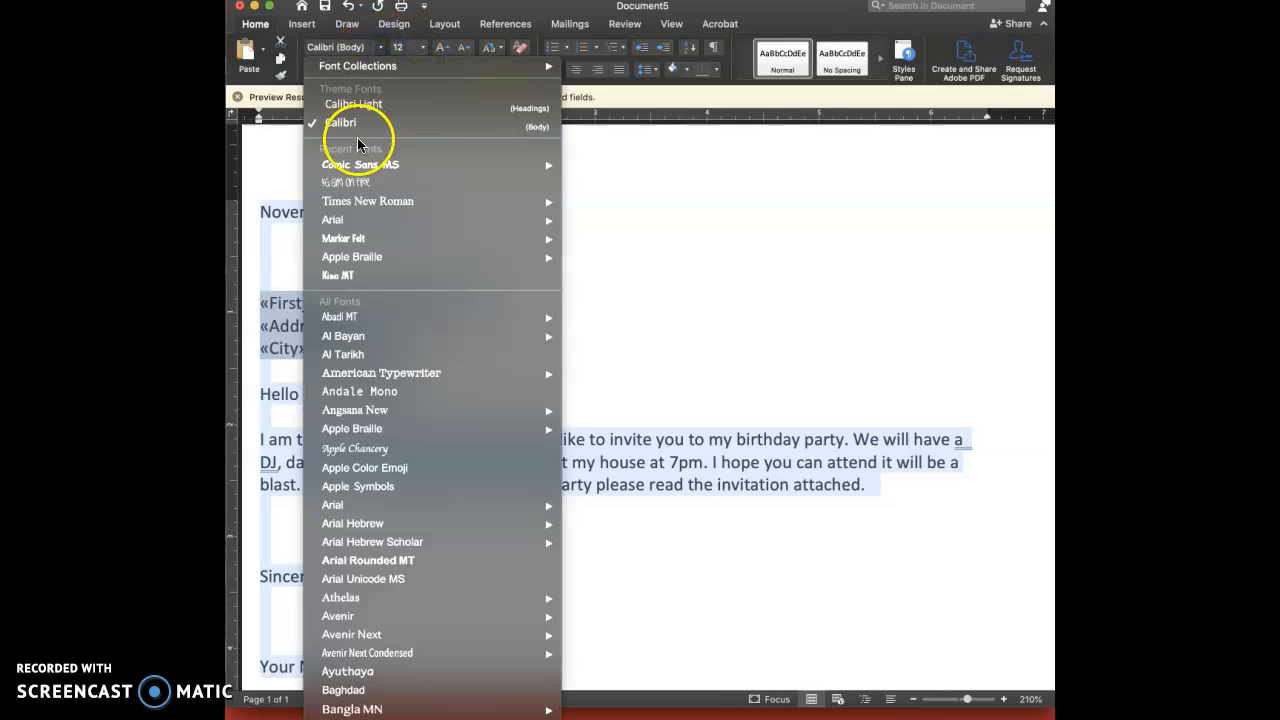
left_click(352, 204)
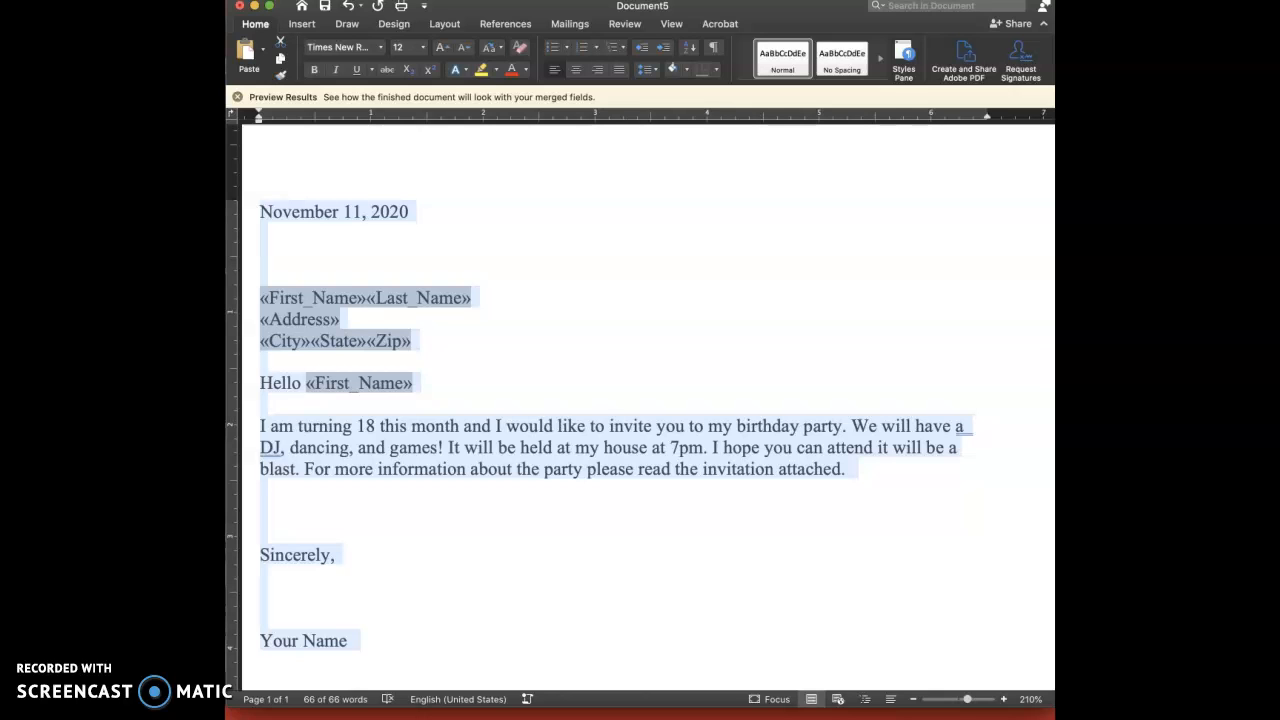
left_click(565, 382)
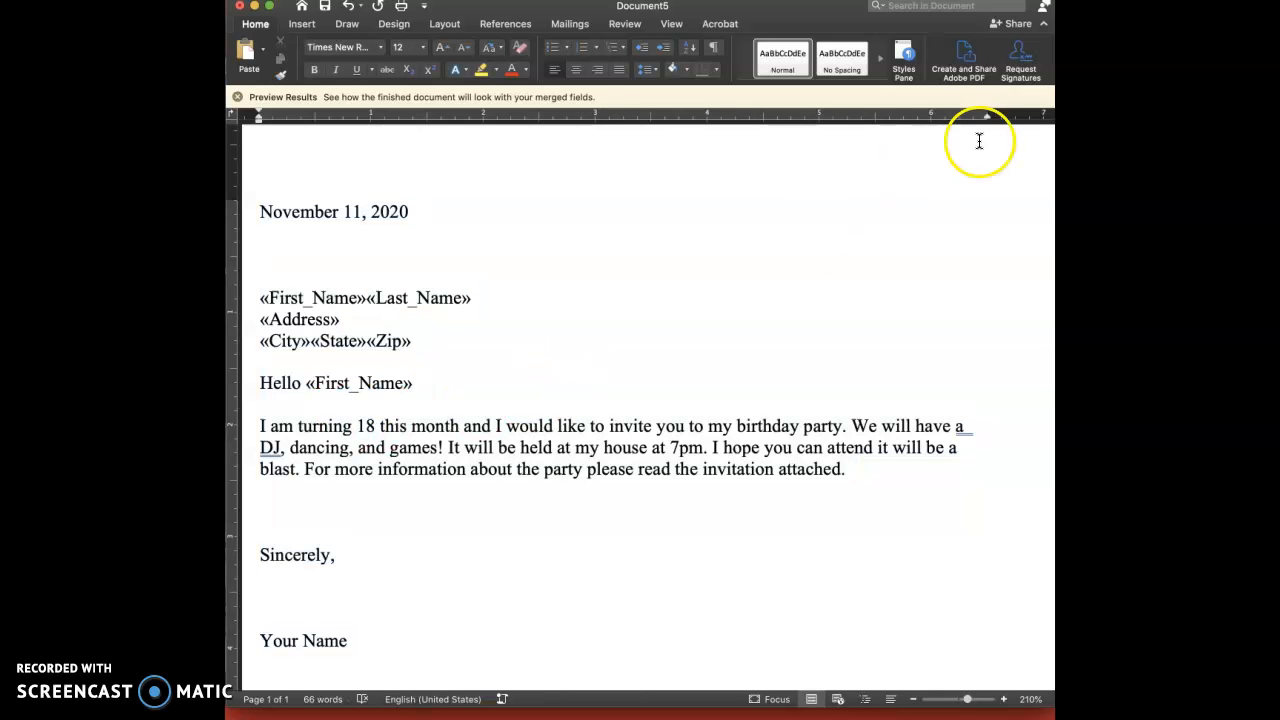
left_click(570, 24)
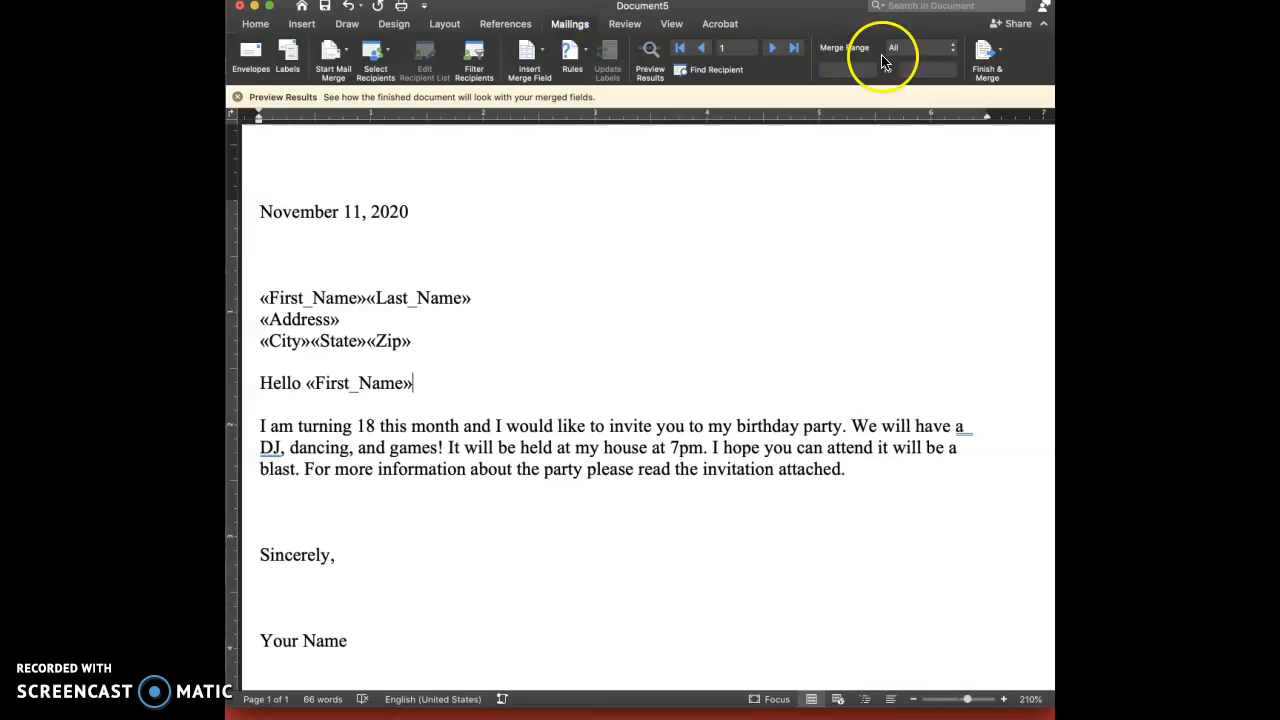
left_click(998, 52)
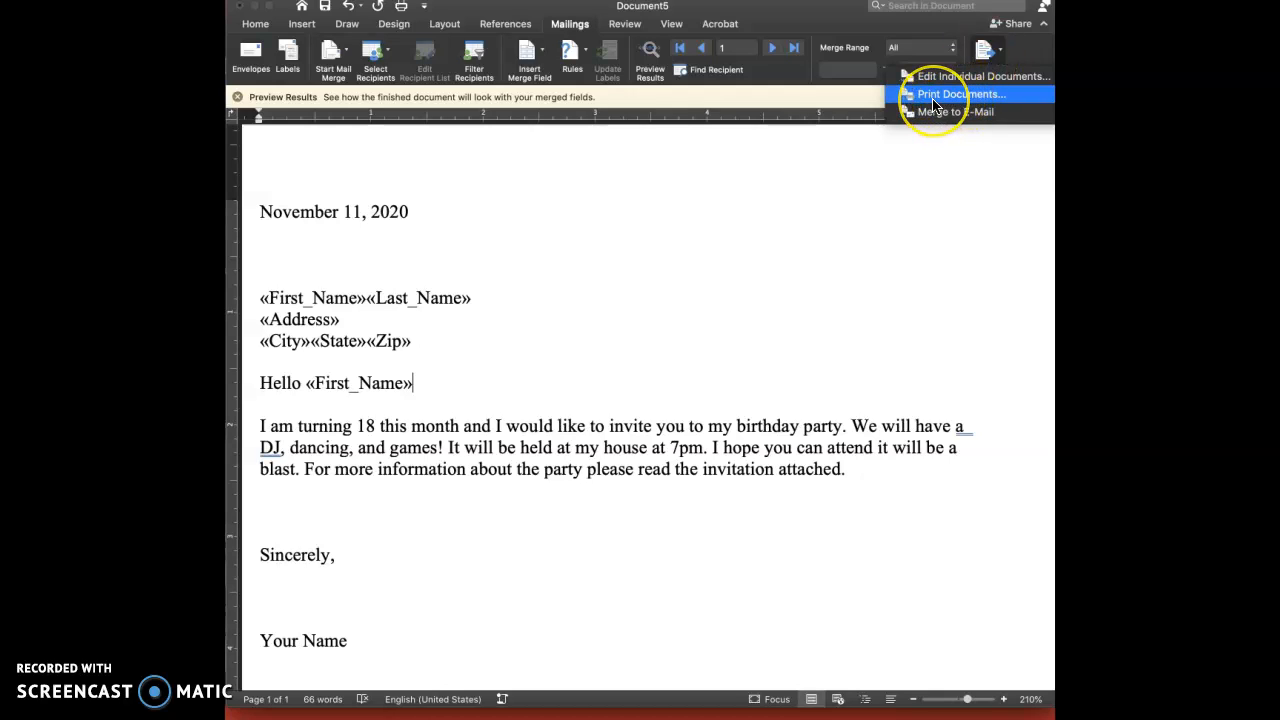
left_click(933, 95)
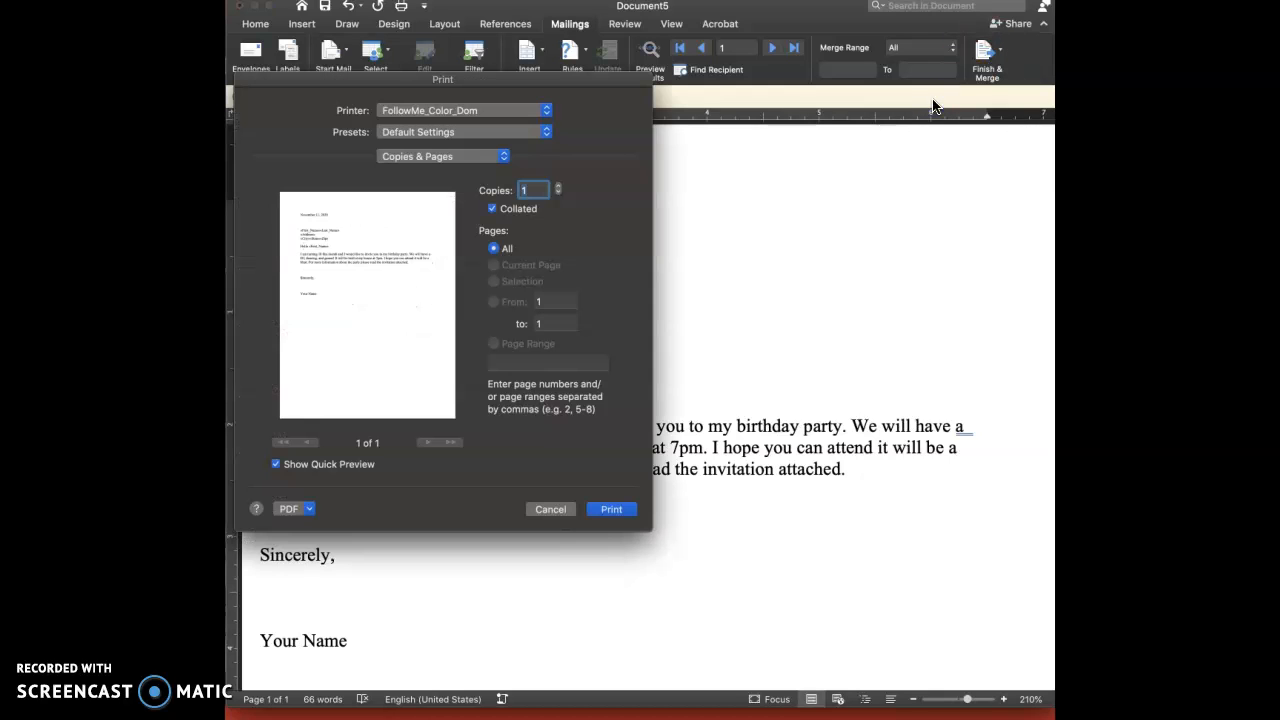
left_click(553, 512)
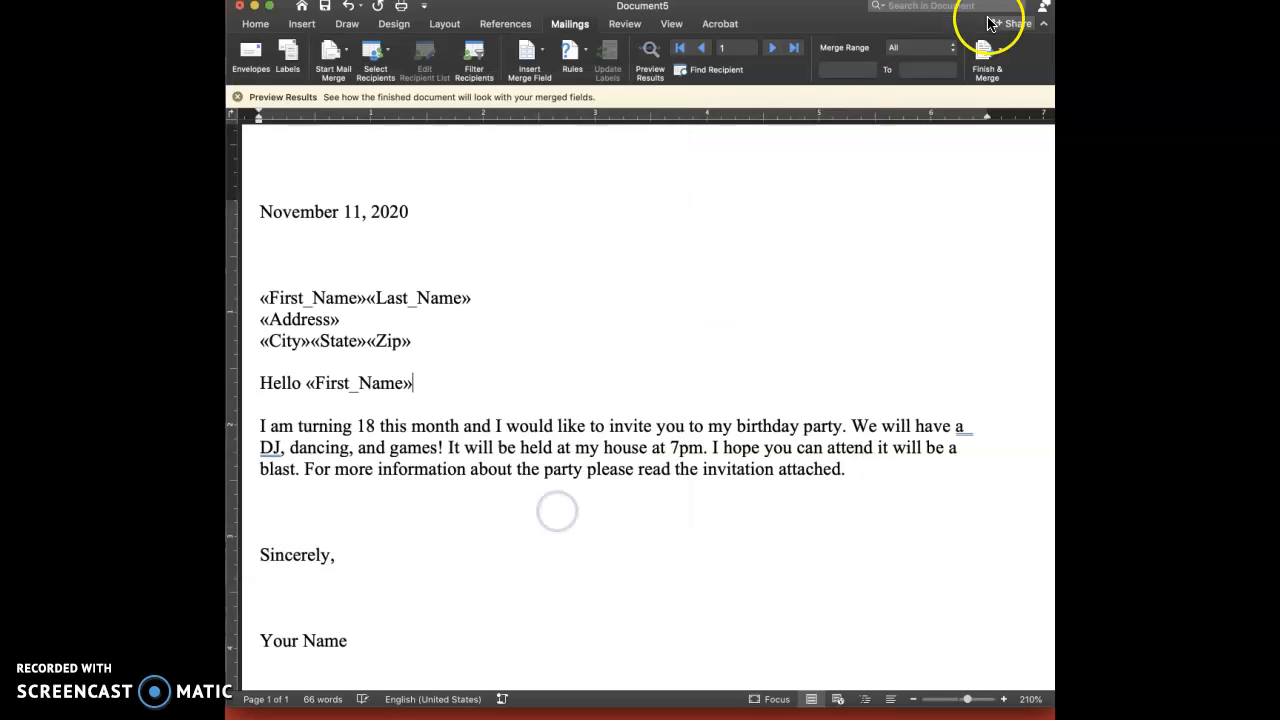
Step: Finish the merge for all recipients as individual editable documents and enlarge the window holding the merged letters
left_click(996, 50)
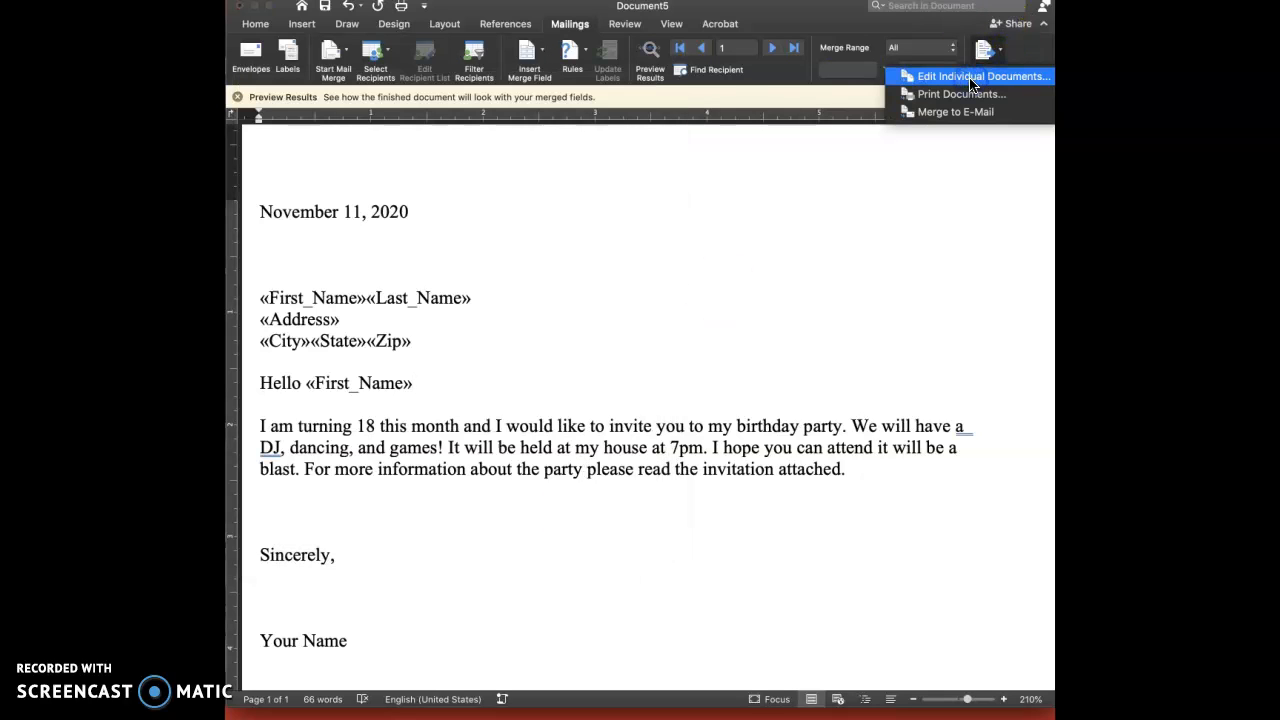
left_click(970, 78)
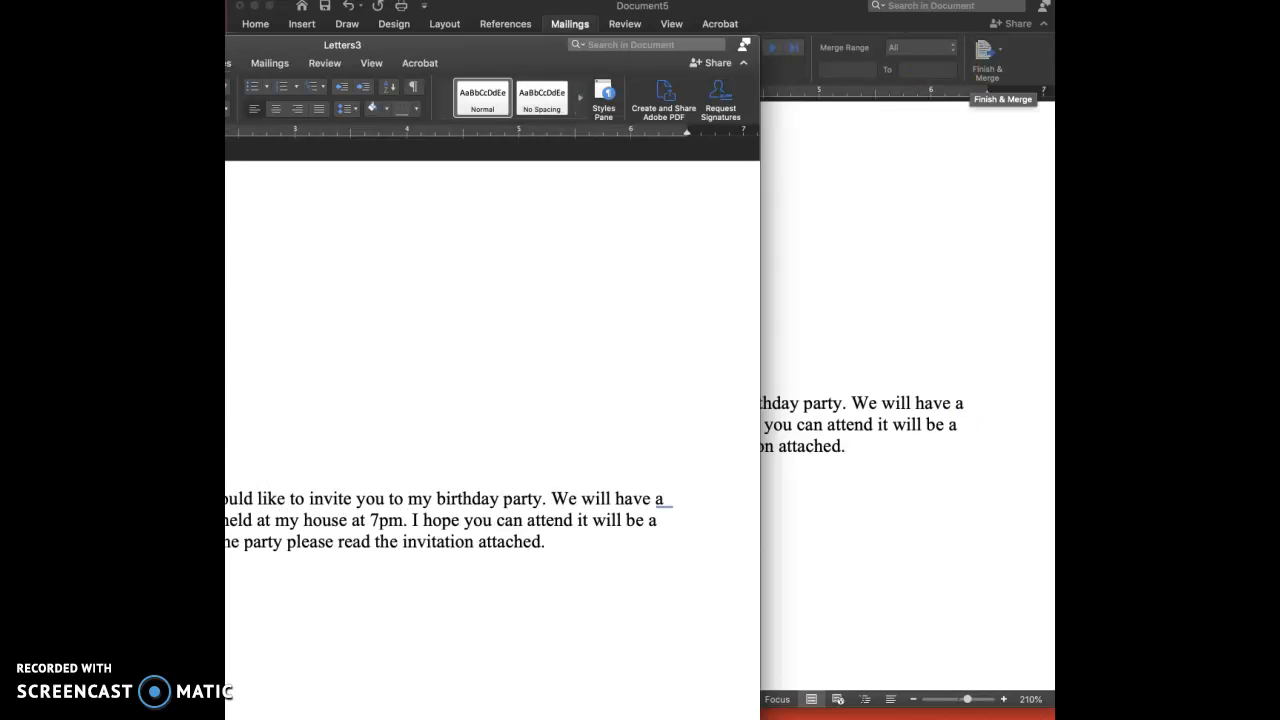
left_click_drag(486, 43, 690, 27)
double_click(690, 22)
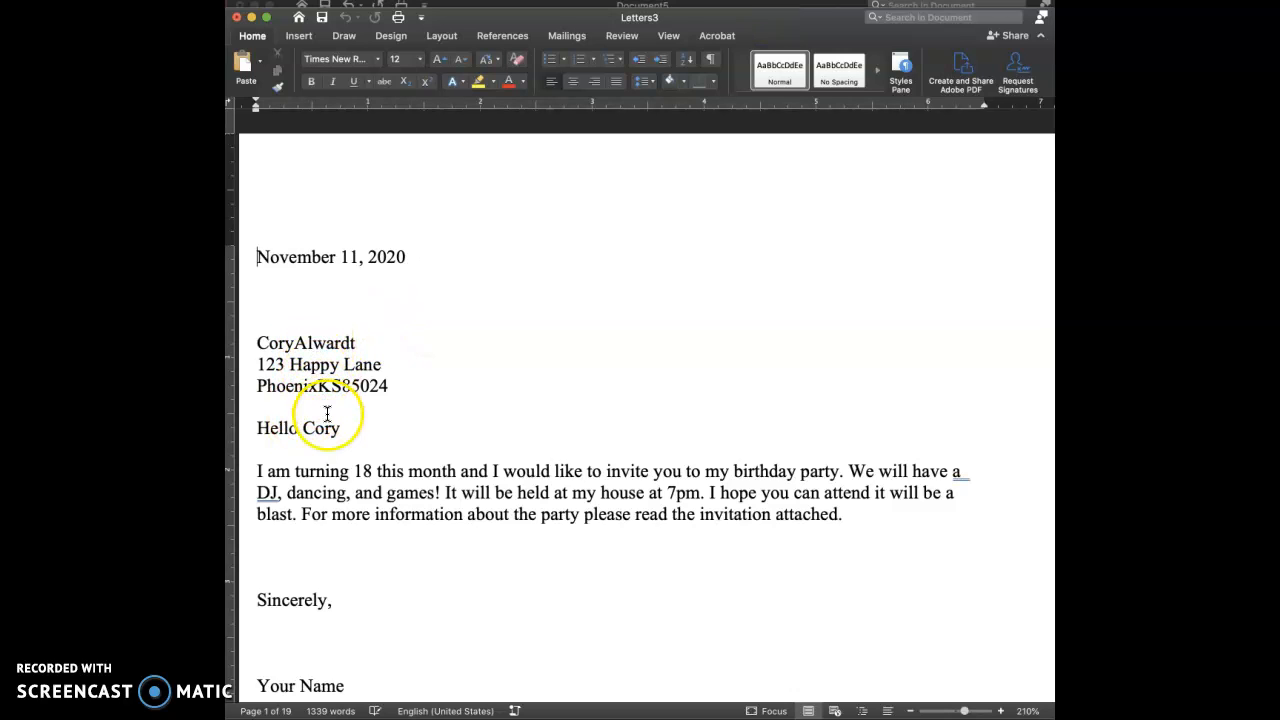
Step: Look through the merged letters to check each recipient's name, address and greeting, and return to the first letter
scroll(327, 415, "down", 2)
scroll(327, 415, "down", 3)
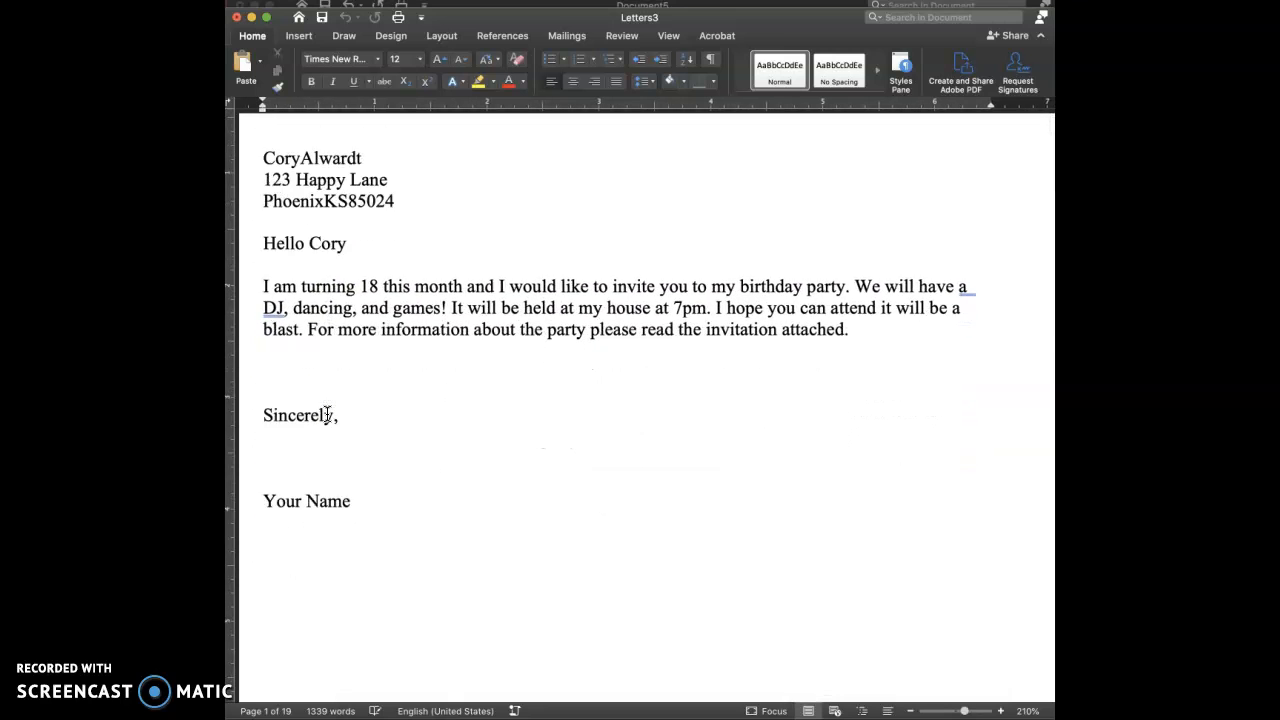
scroll(330, 414, "up", 2)
scroll(327, 414, "down", 2)
scroll(327, 414, "down", 20)
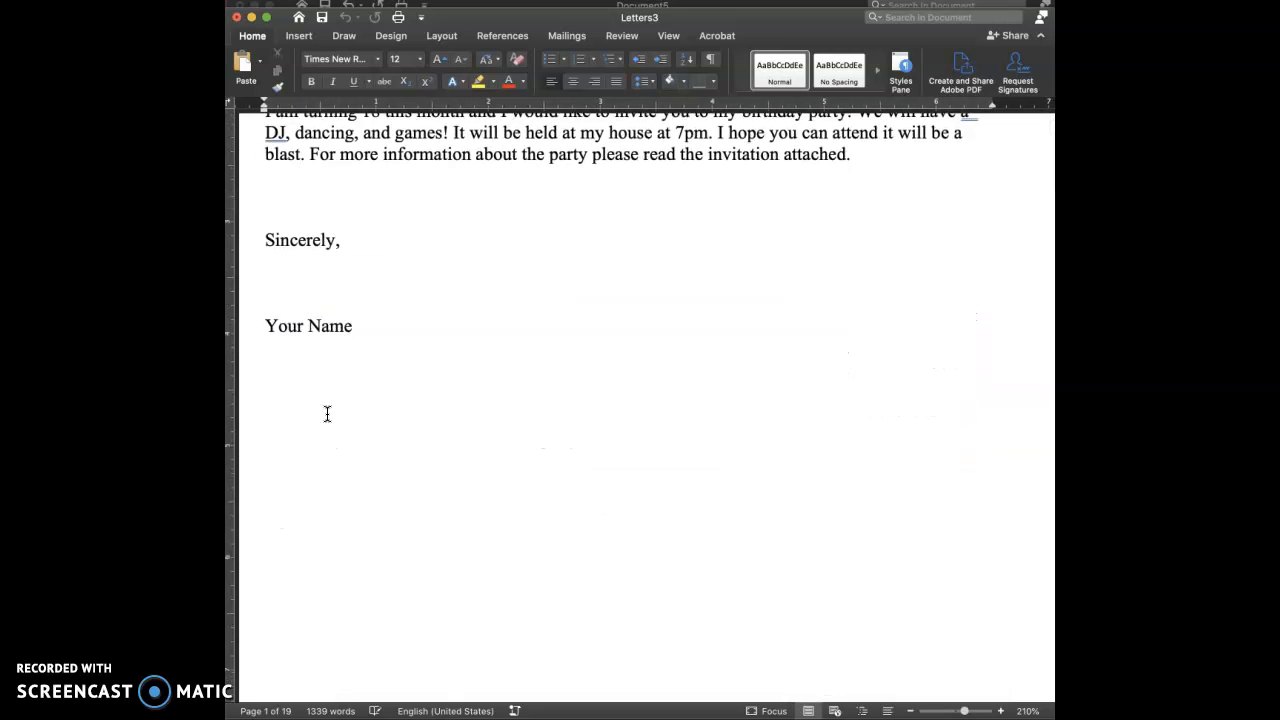
scroll(327, 414, "down", 20)
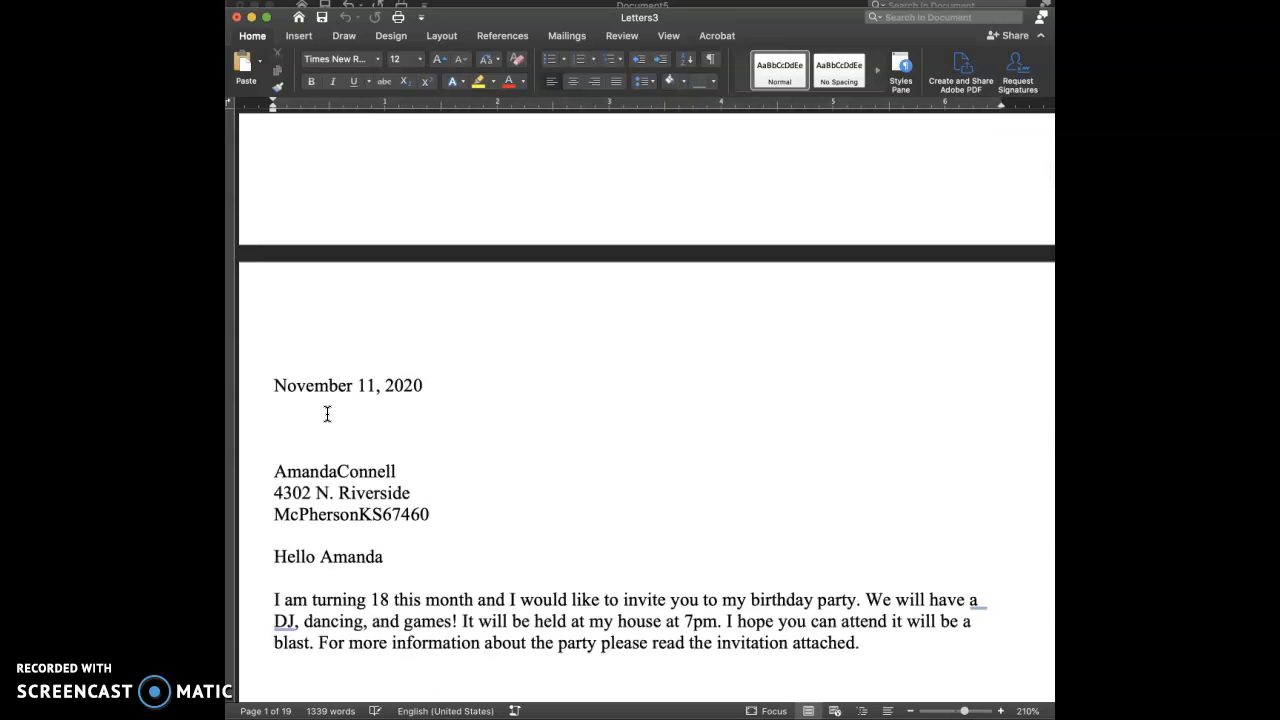
scroll(327, 414, "down", 20)
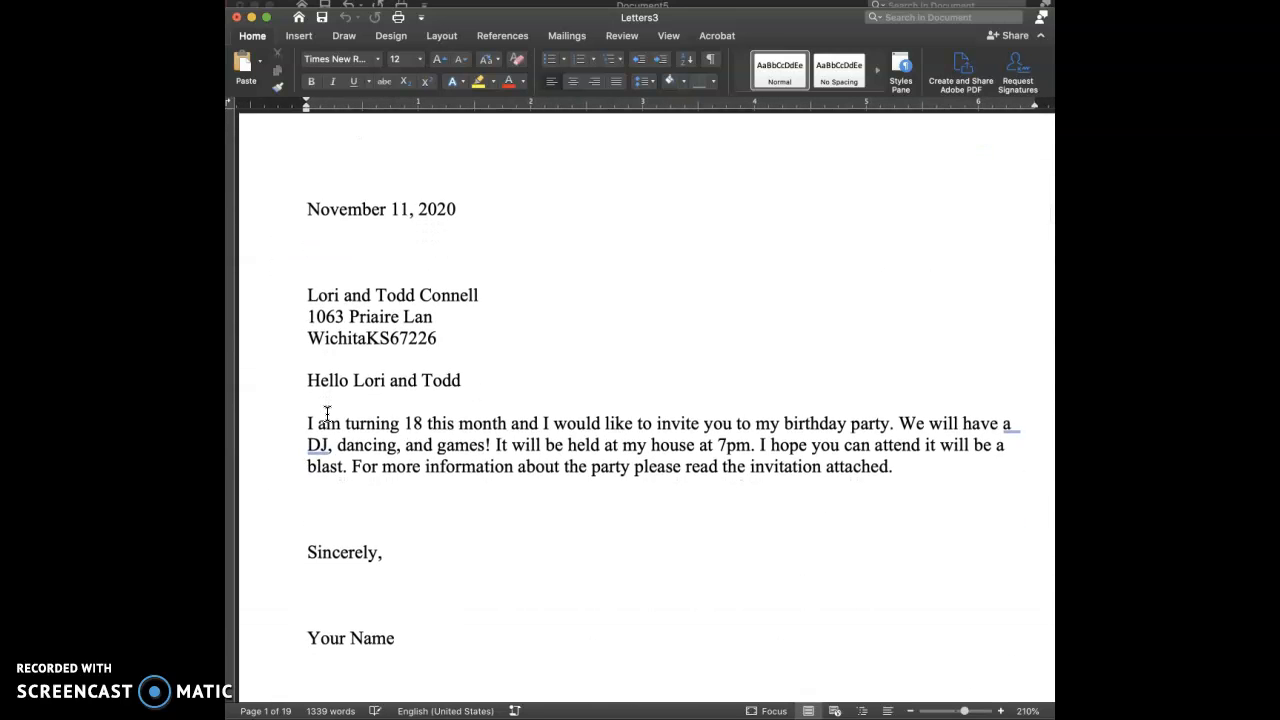
scroll(327, 414, "down", 20)
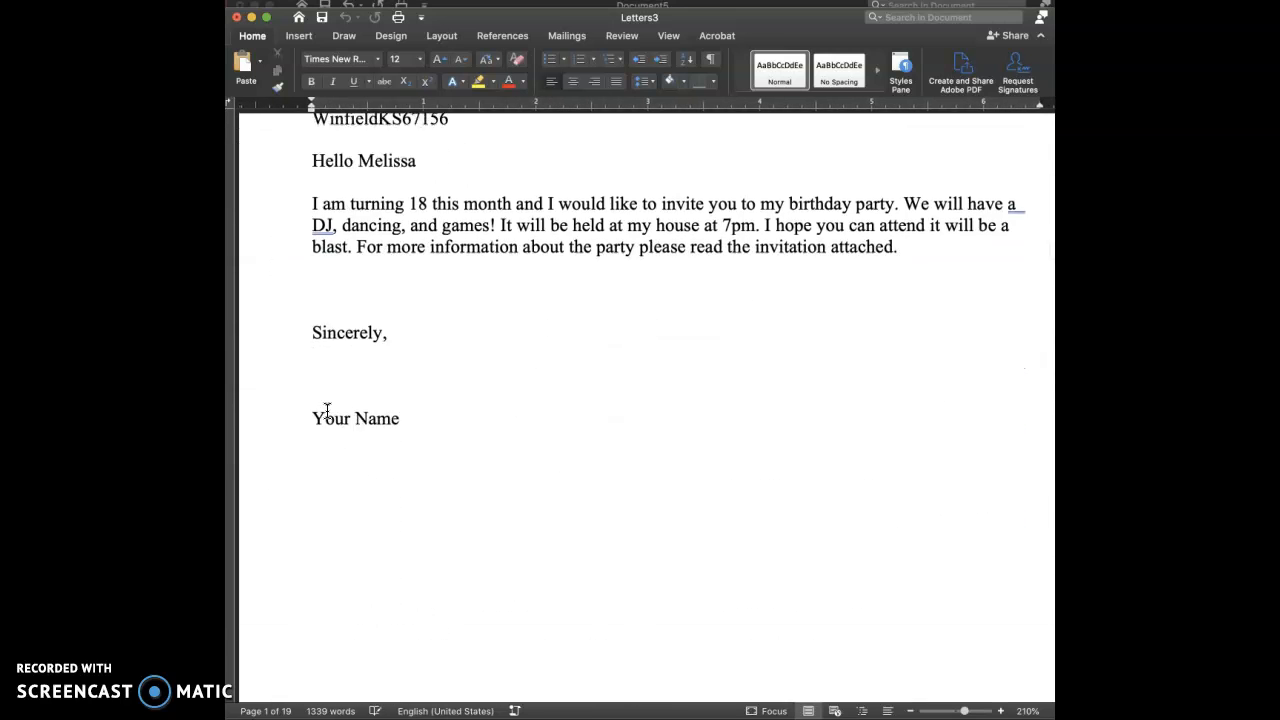
scroll(352, 249, "up", 15)
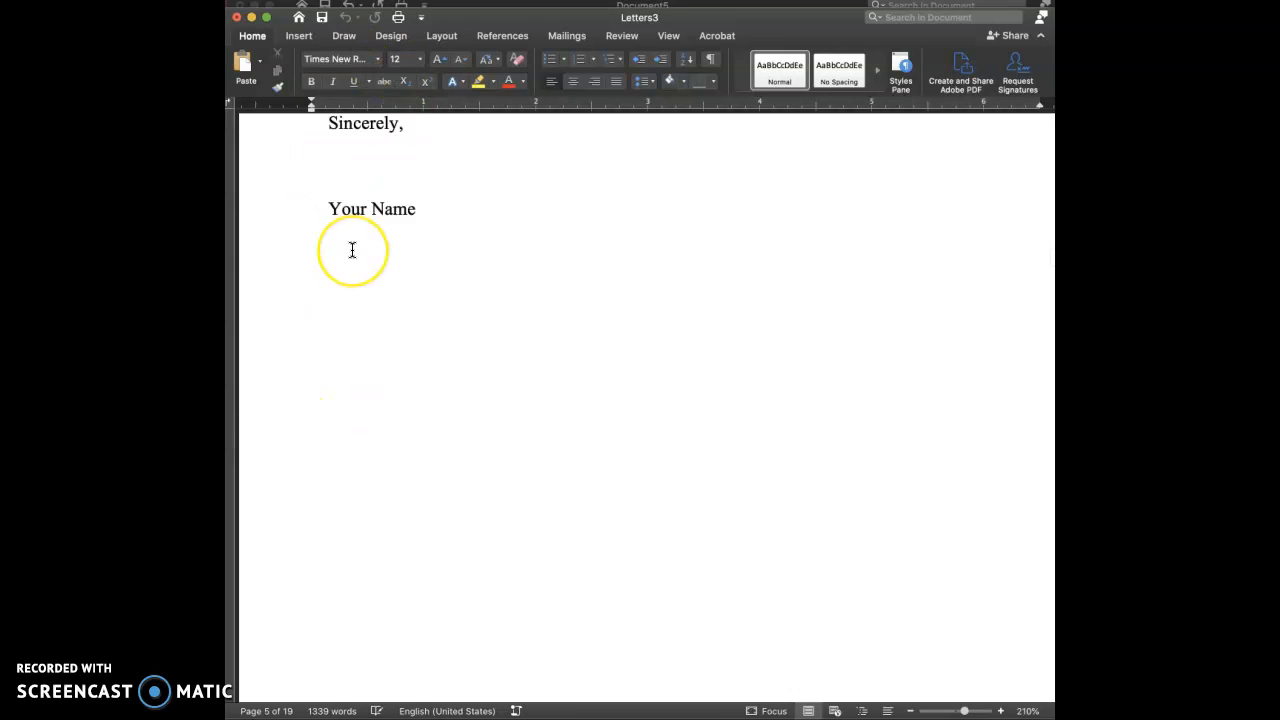
scroll(352, 249, "down", 1)
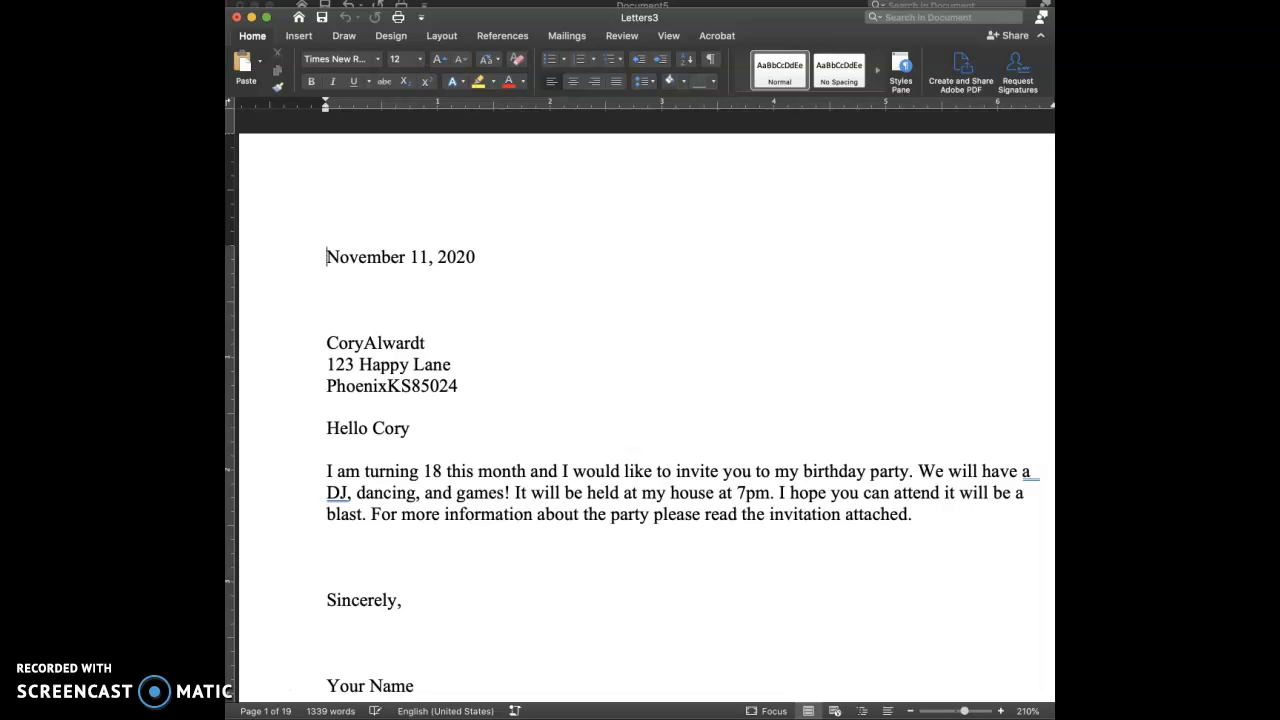
Step: Save the merged letters as a Word document named "Mail Merge Activity 2" in the Mail Merge folder
key("super+s")
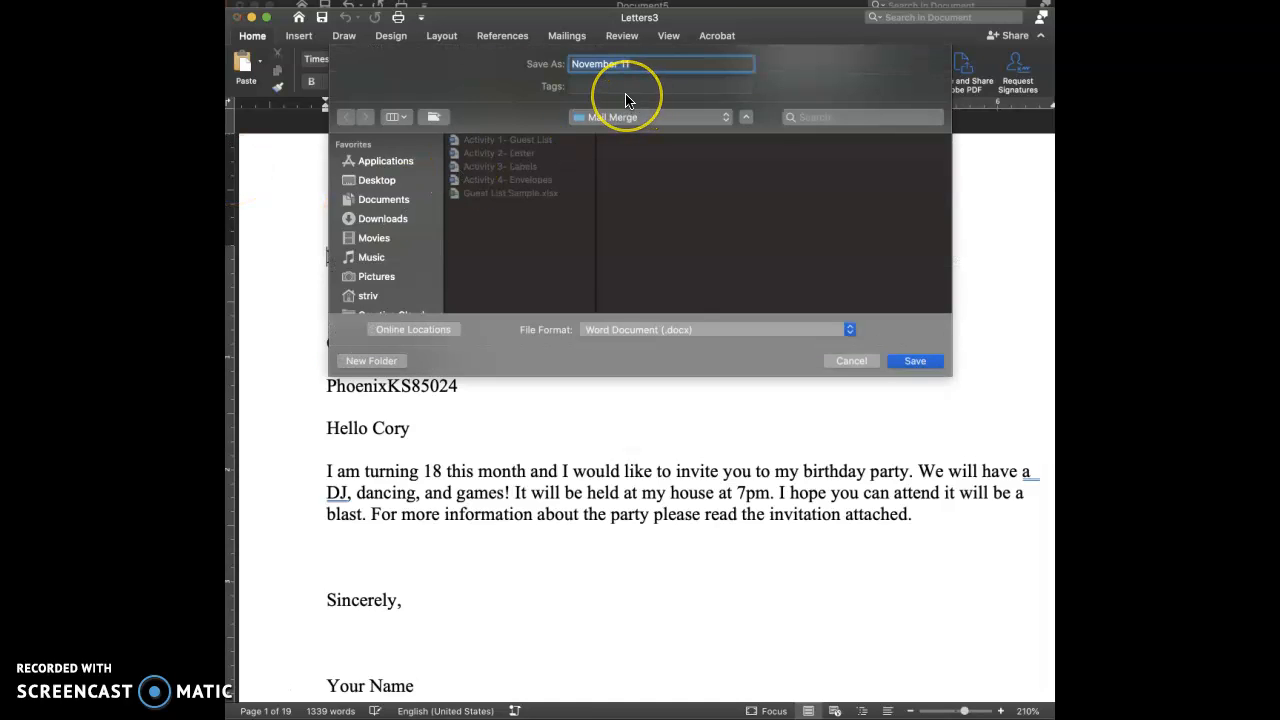
type("Mail Merge Activity 2")
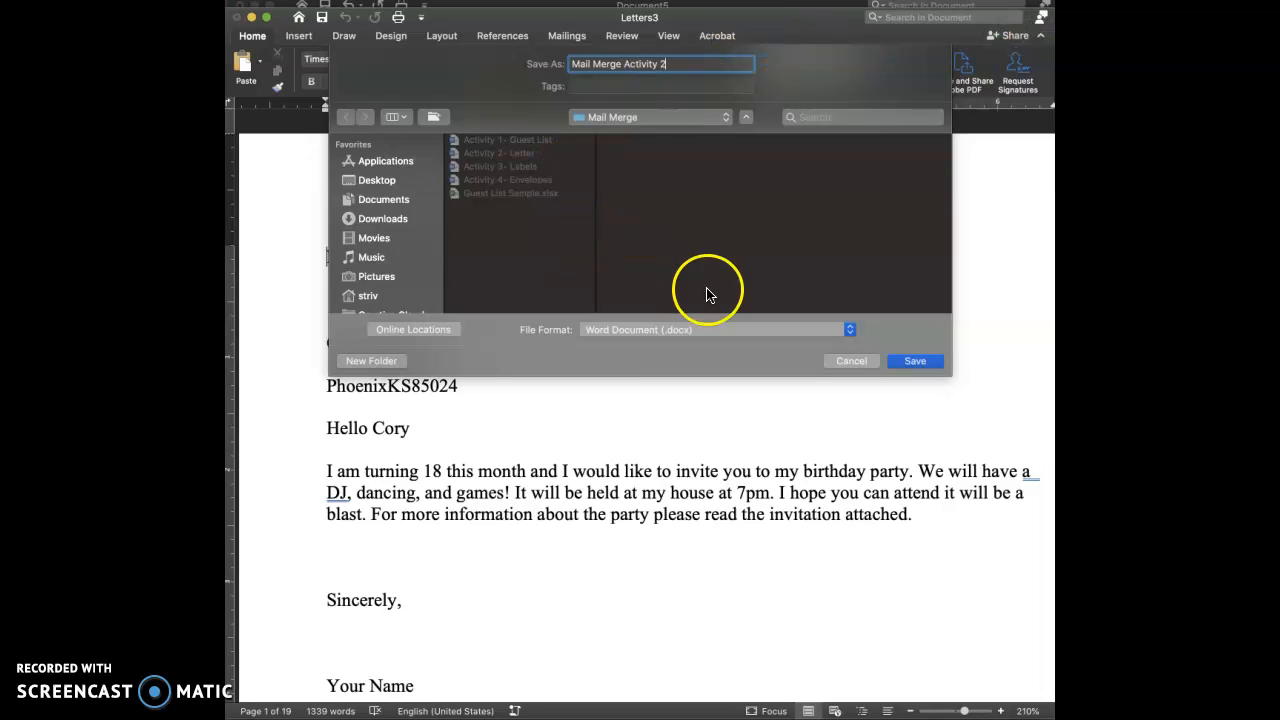
left_click(912, 361)
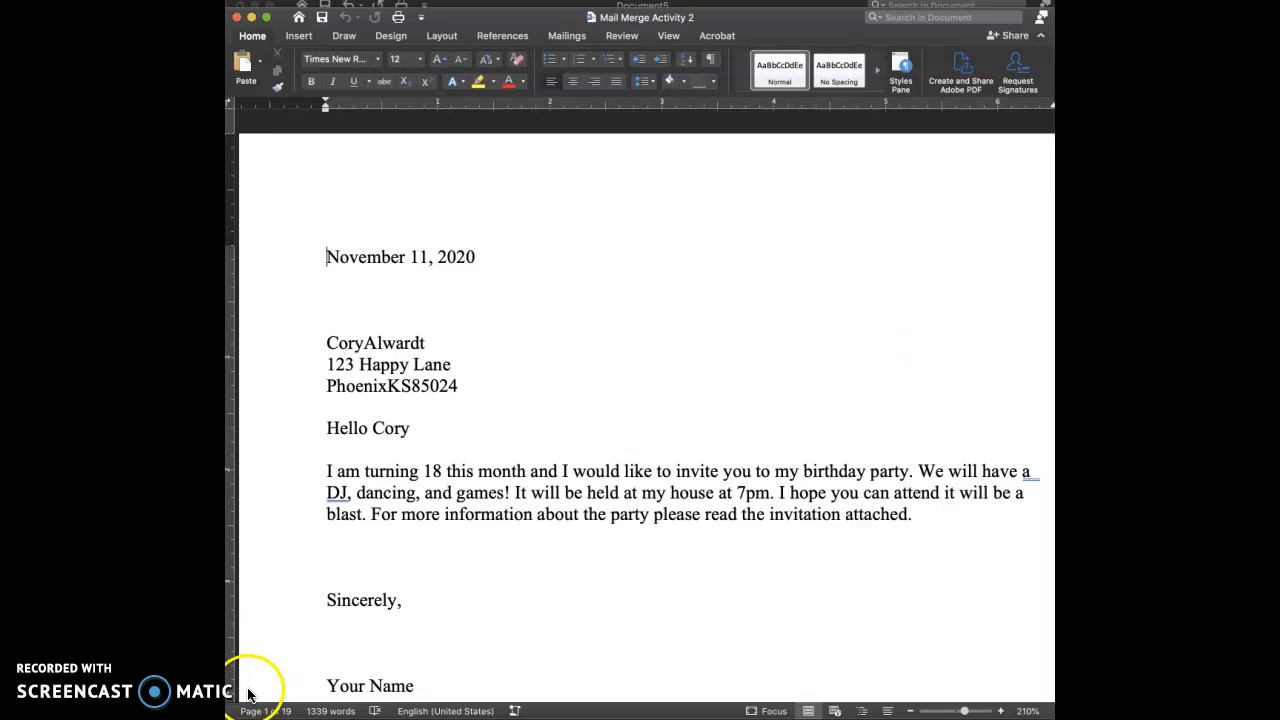